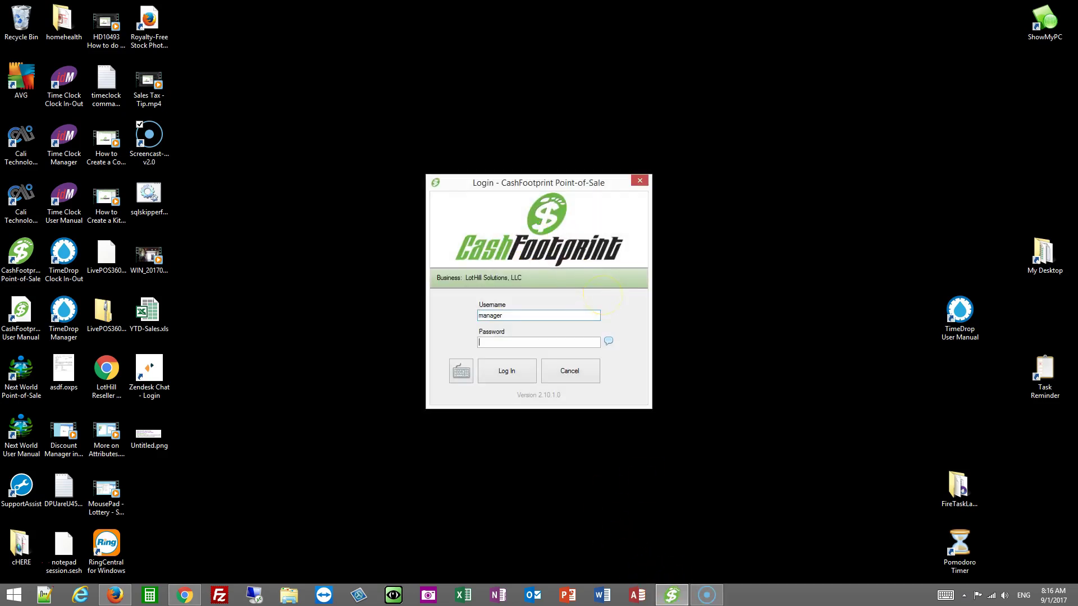
Step: Submit the manager login to reach the sales screen showing a 0.00 total
key("Return")
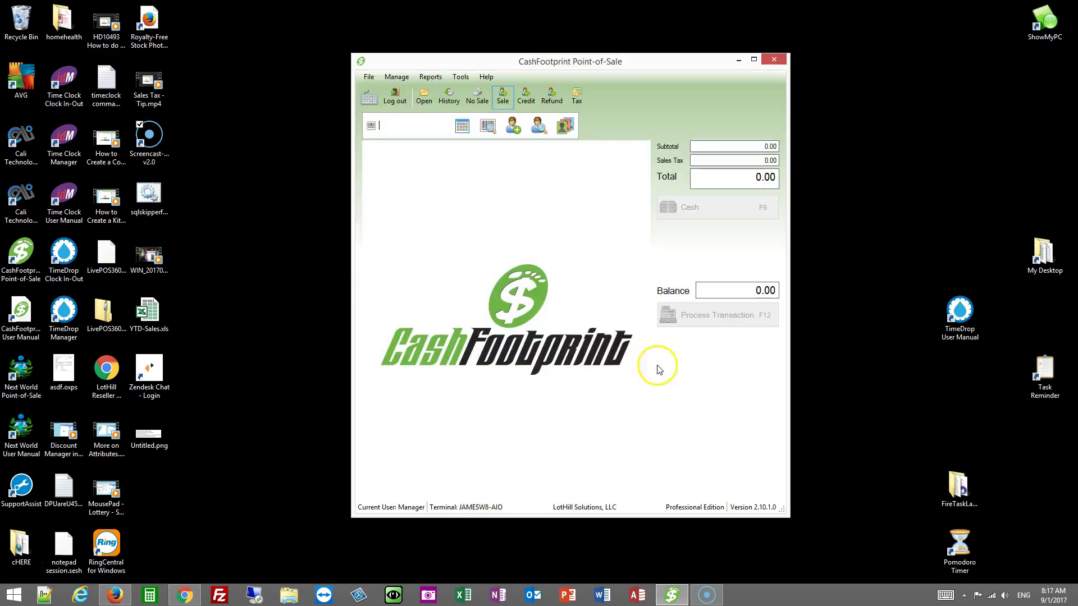
Step: Attempt a database backup, dismiss the Backup Aborted warning, and close CashFootprint
left_click(459, 76)
mouse_move(499, 109)
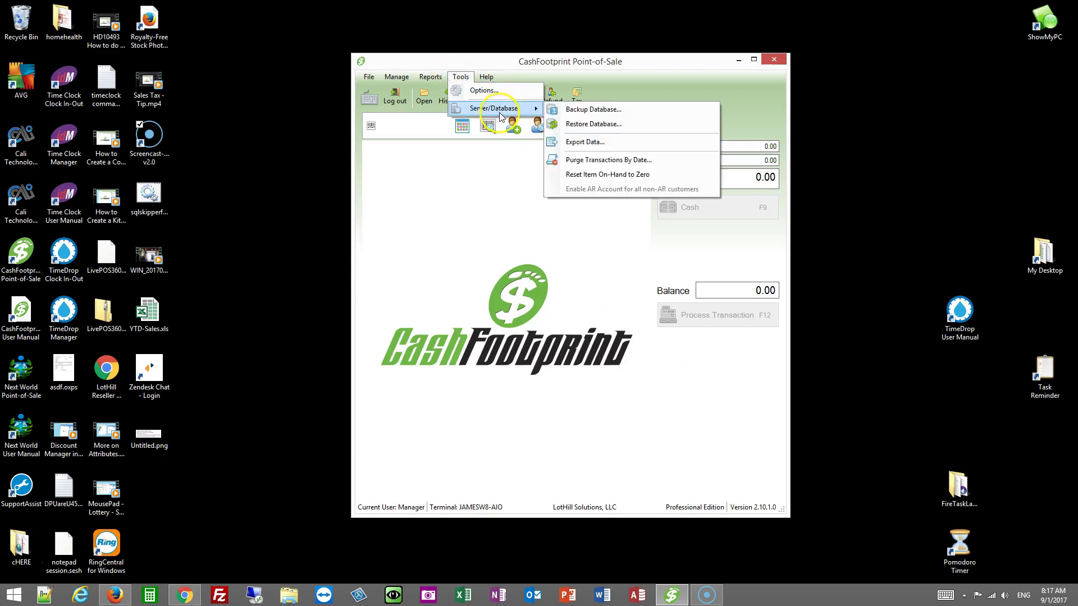
left_click(604, 110)
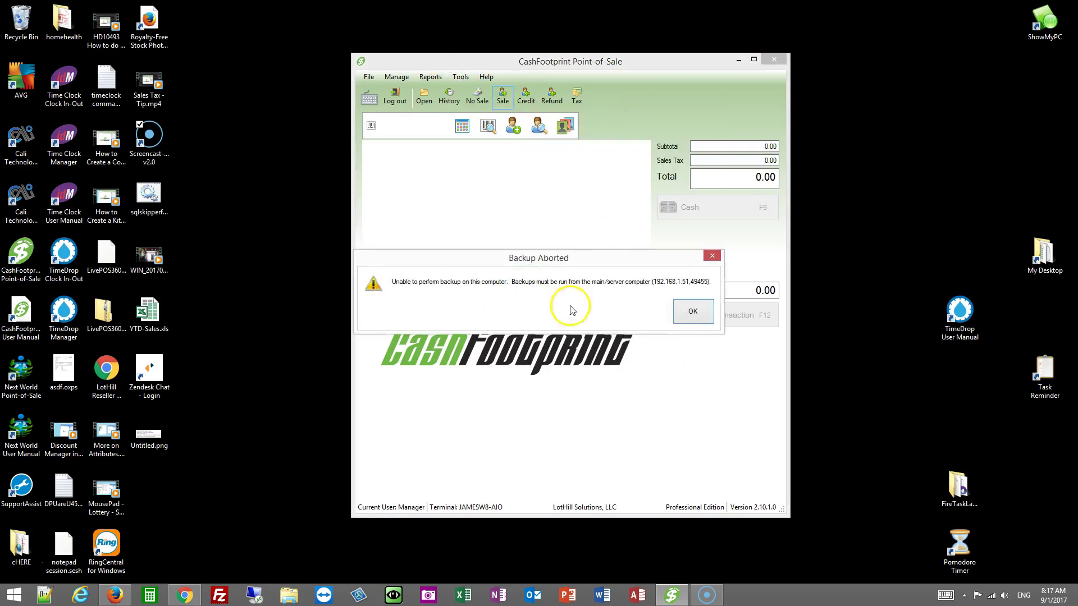
left_click(688, 318)
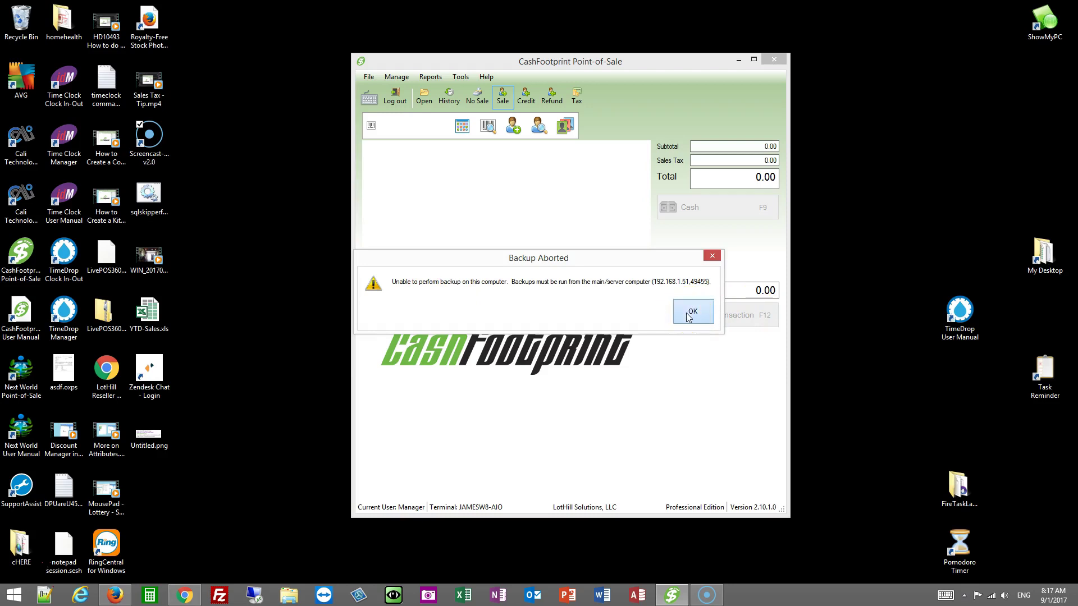
left_click(774, 59)
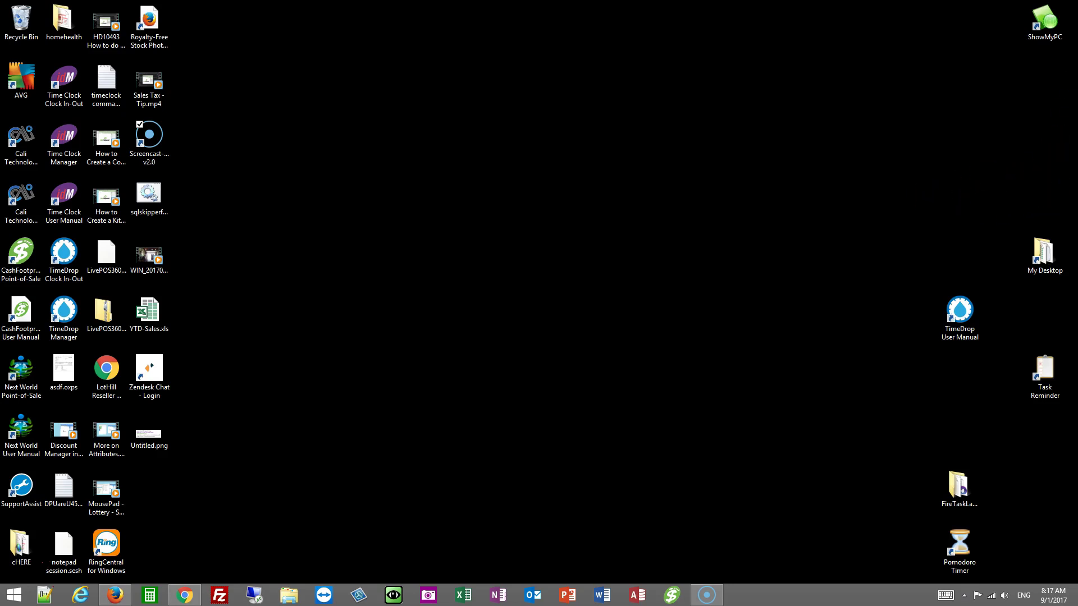
Step: Launch CashFootprint on the remote PC, log in as 'manager' and start the evaluation
left_click_drag(601, 108, 315, 45)
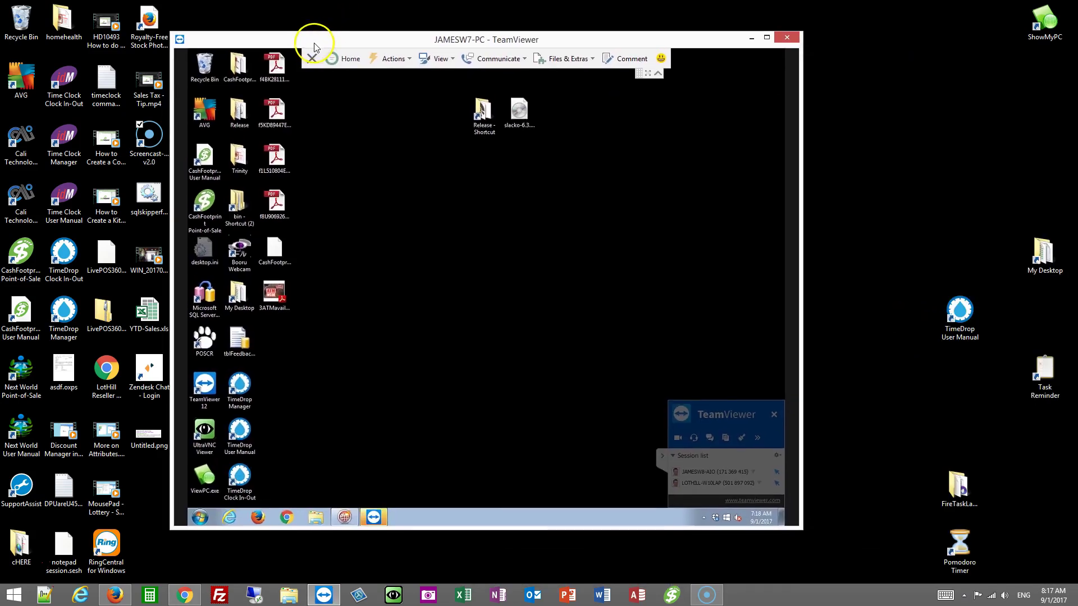
left_click(211, 209)
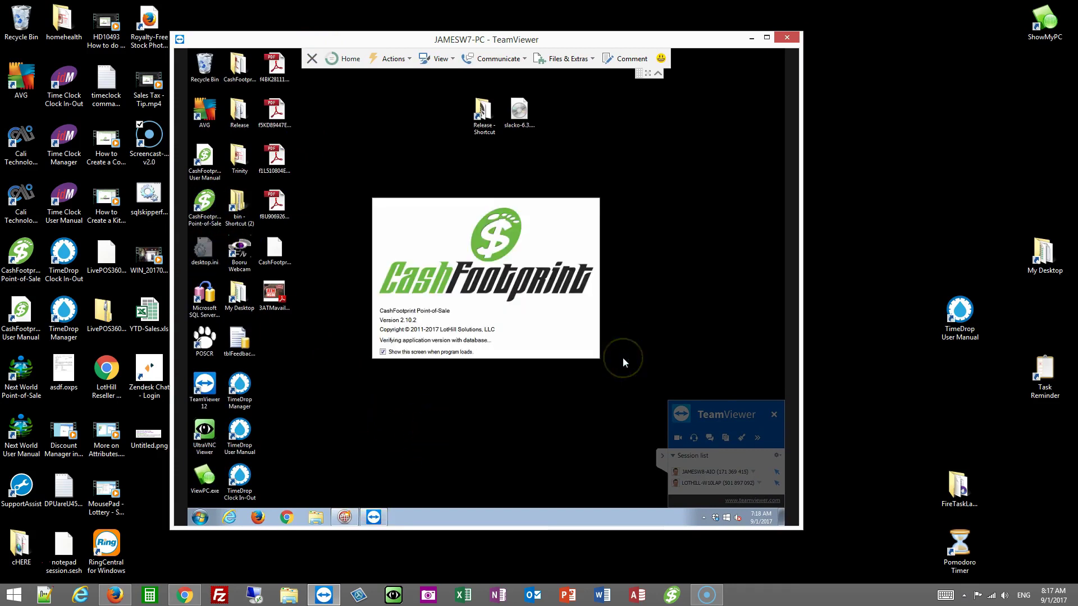
type("manag")
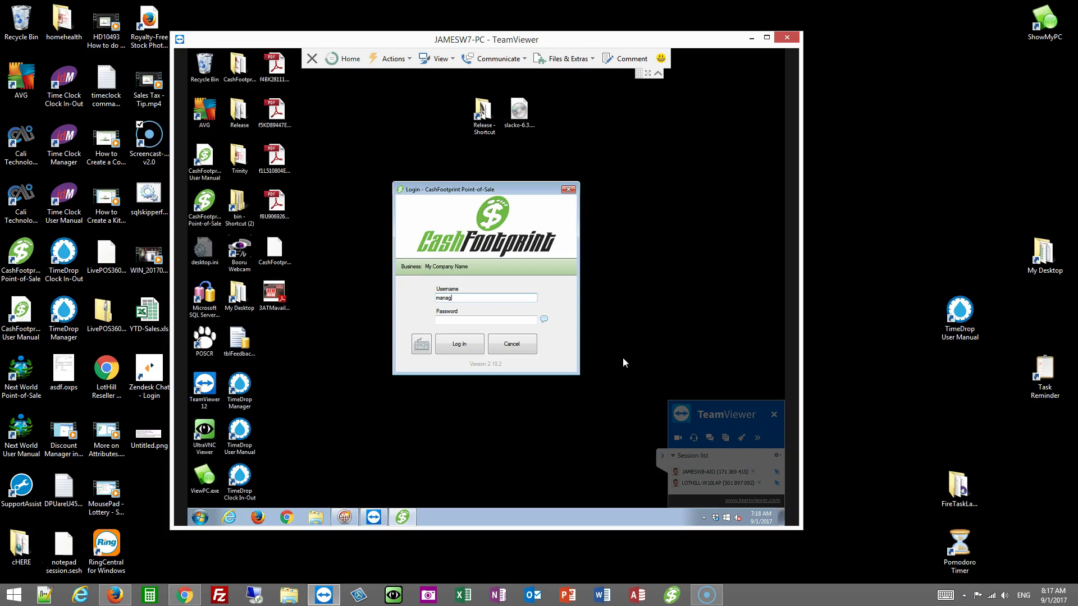
type("er")
key("Tab")
key("Return")
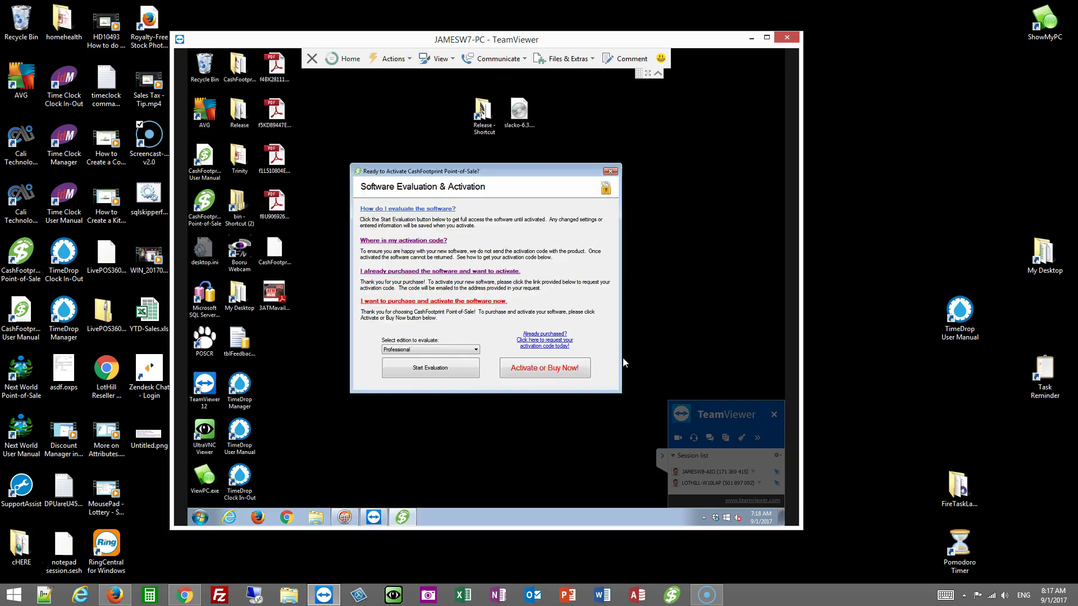
left_click(429, 370)
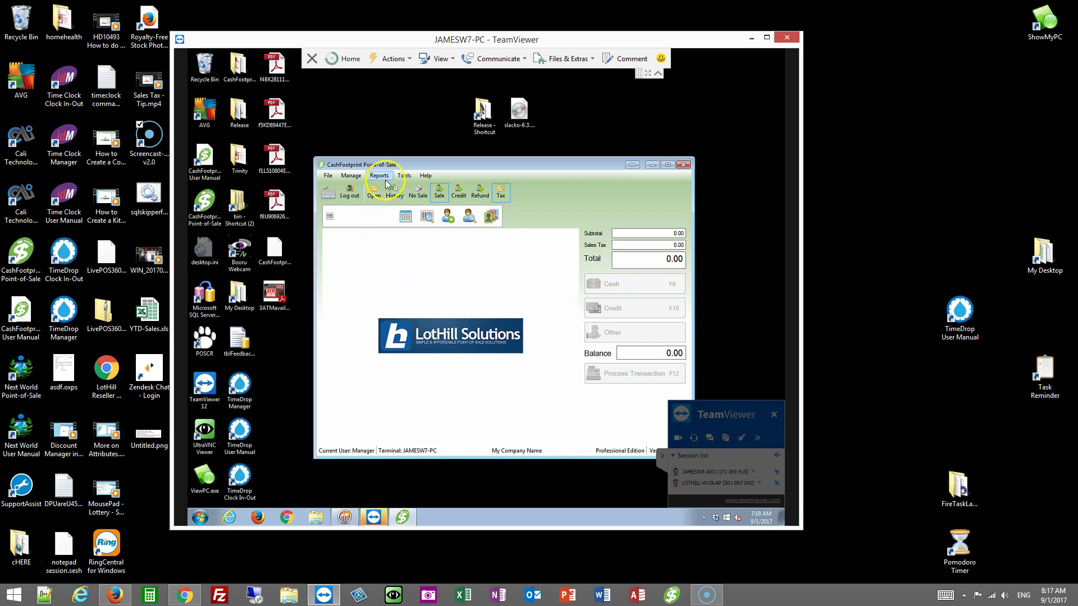
Step: Back up the database to CashFootprint_20170901071841.bak in Documents and confirm the completion message
left_click(404, 176)
mouse_move(438, 202)
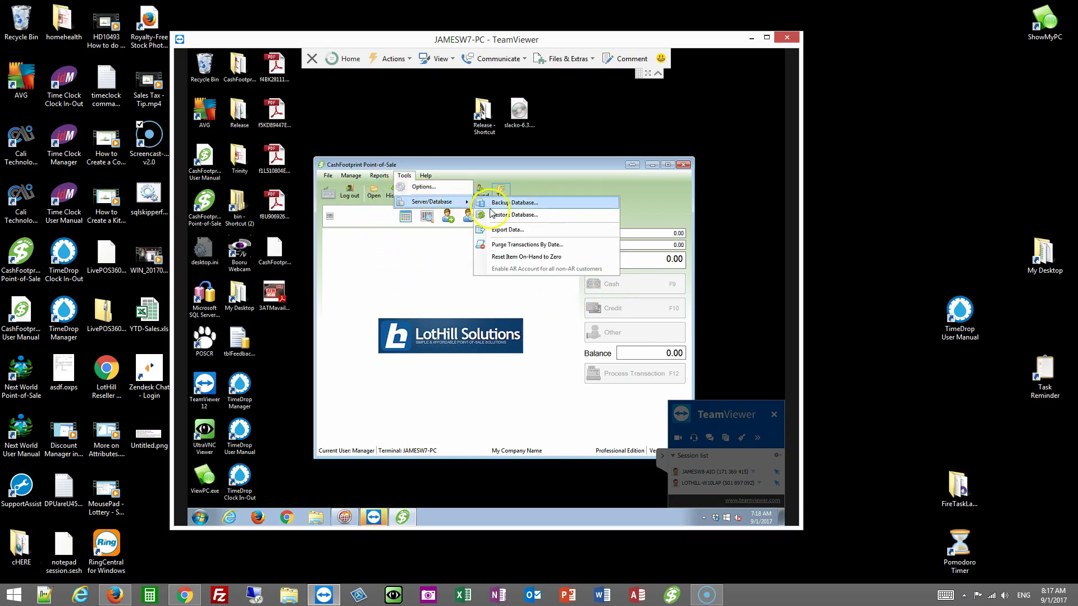
left_click(543, 207)
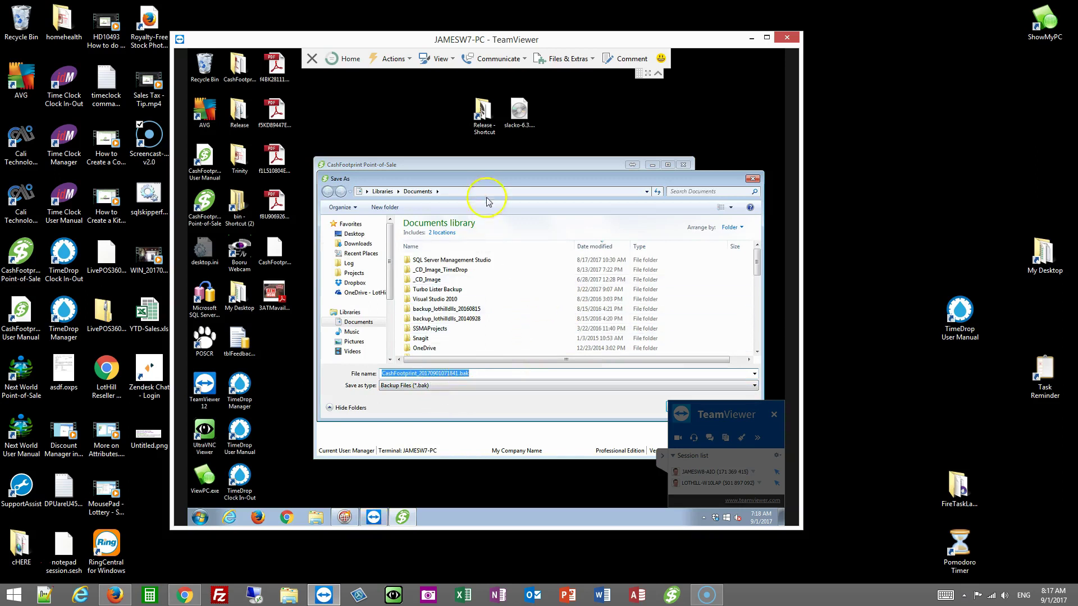
left_click_drag(487, 178, 417, 177)
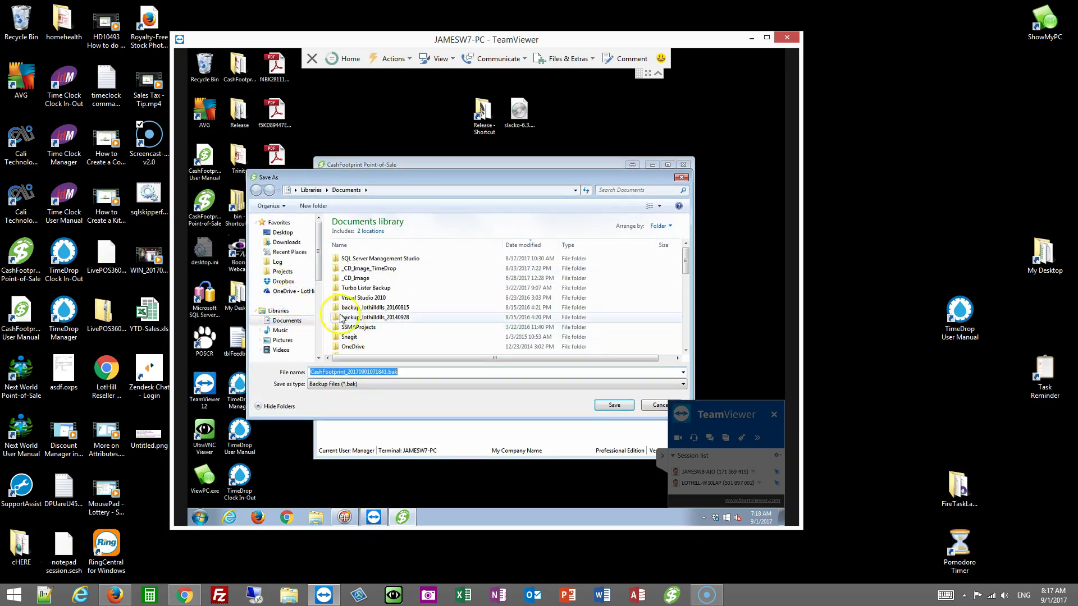
mouse_move(317, 261)
left_mouse_down()
mouse_move(314, 335)
mouse_move(323, 249)
left_mouse_up()
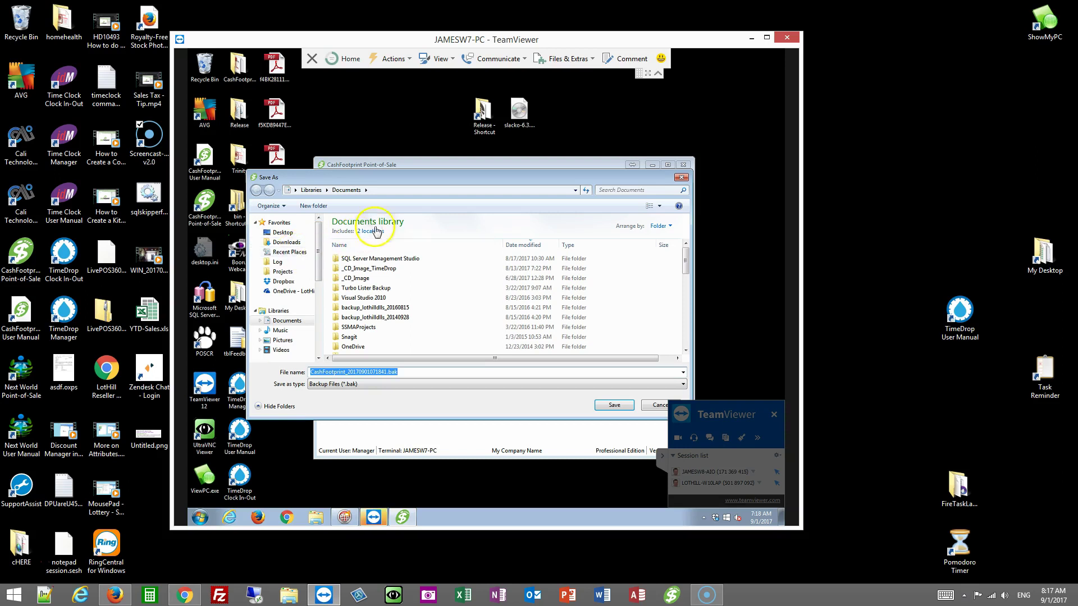
left_click(614, 404)
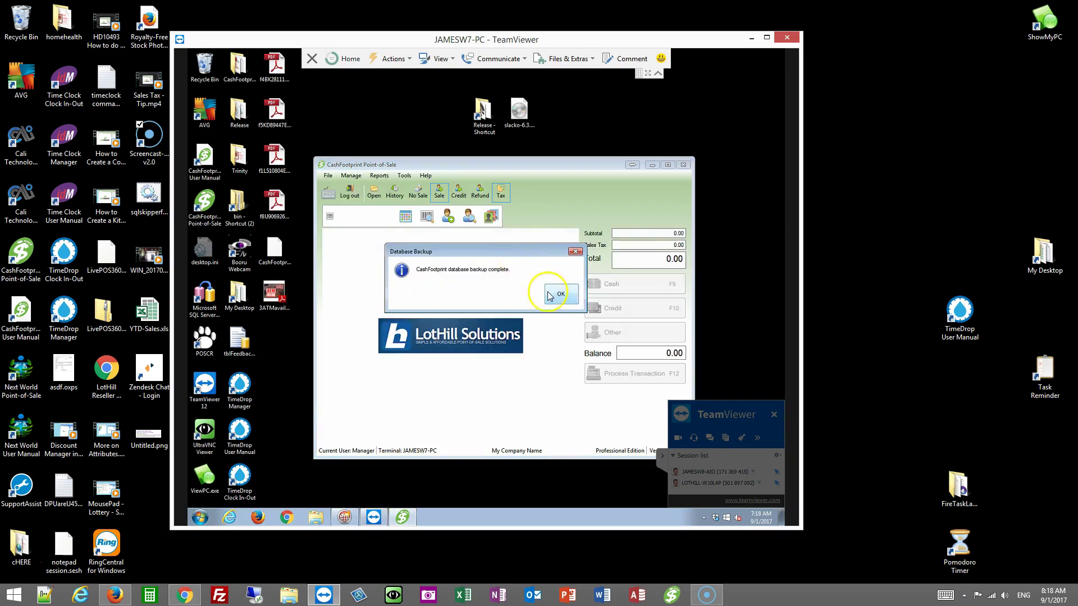
left_click(562, 294)
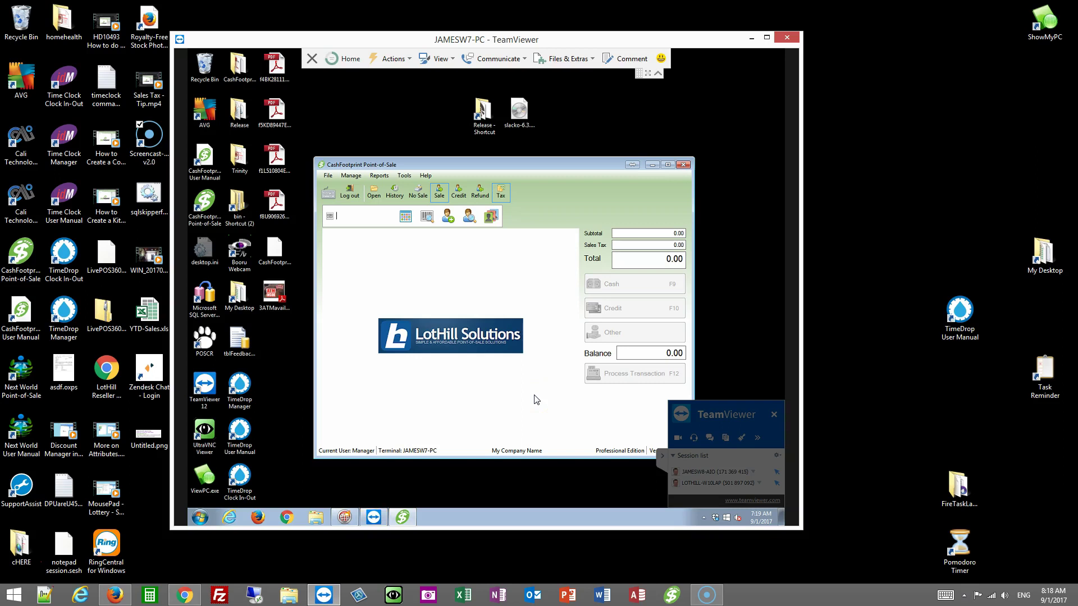
Step: Close CashFootprint, open Firefox on the remote PC and go to the address lothil.com
left_click(683, 164)
left_click(258, 517)
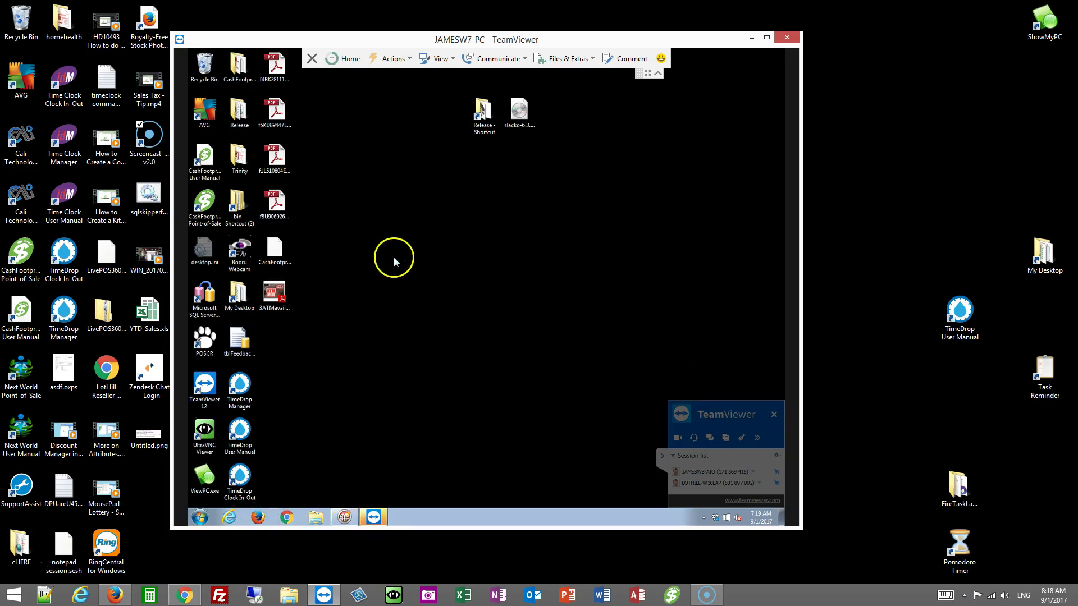
left_click(657, 72)
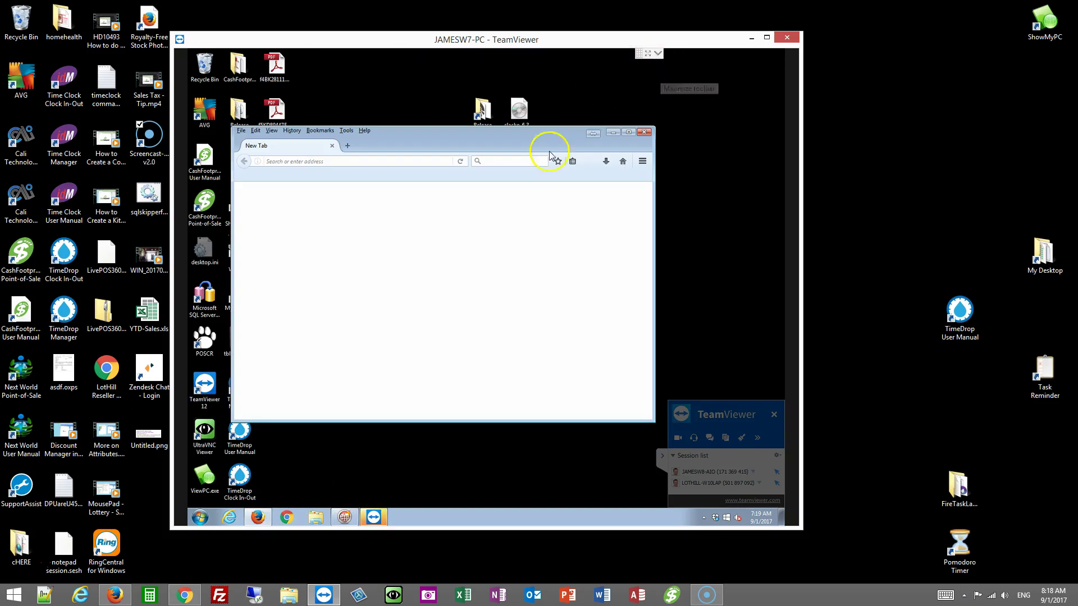
left_click(376, 162)
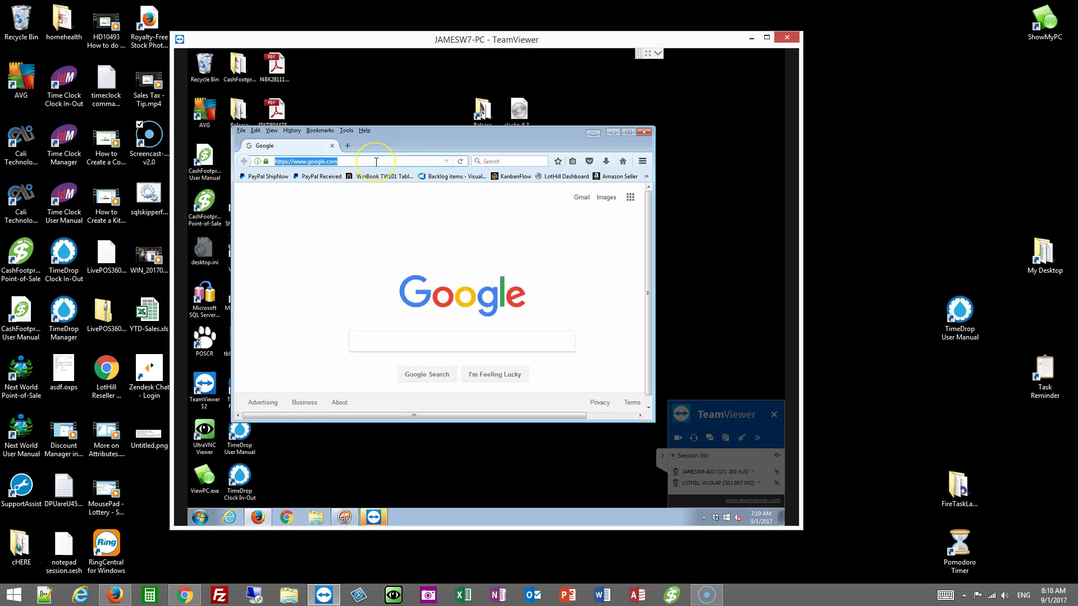
type("lothil.com/")
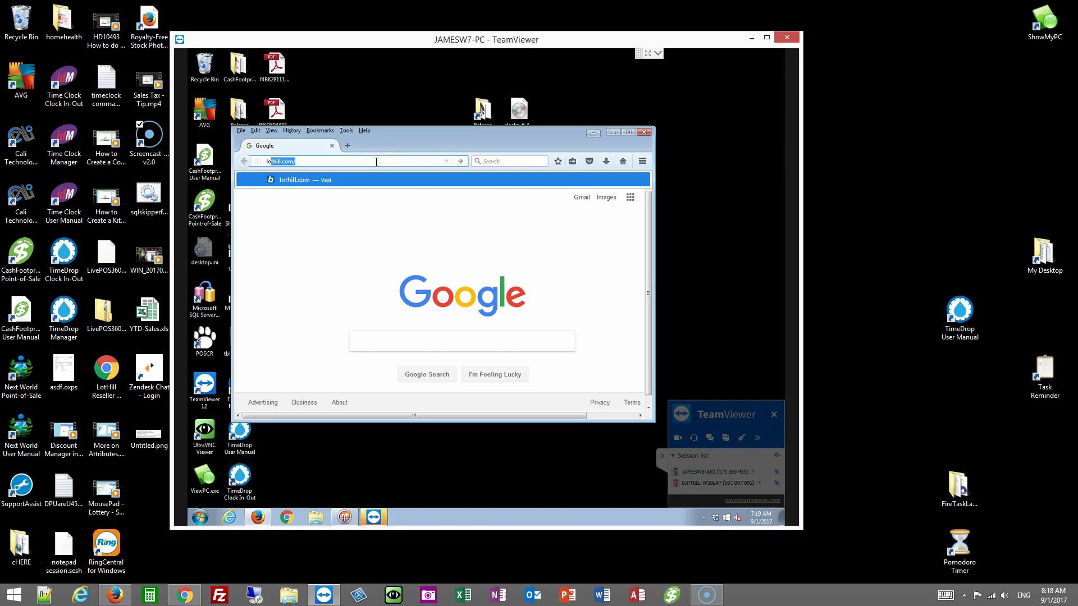
key("Return")
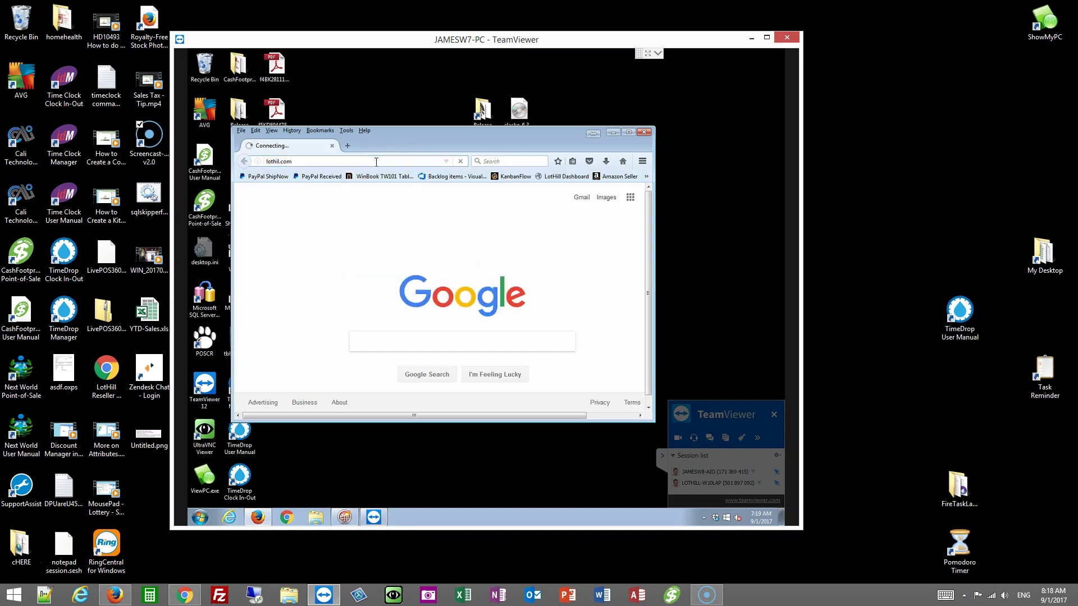
left_click(629, 132)
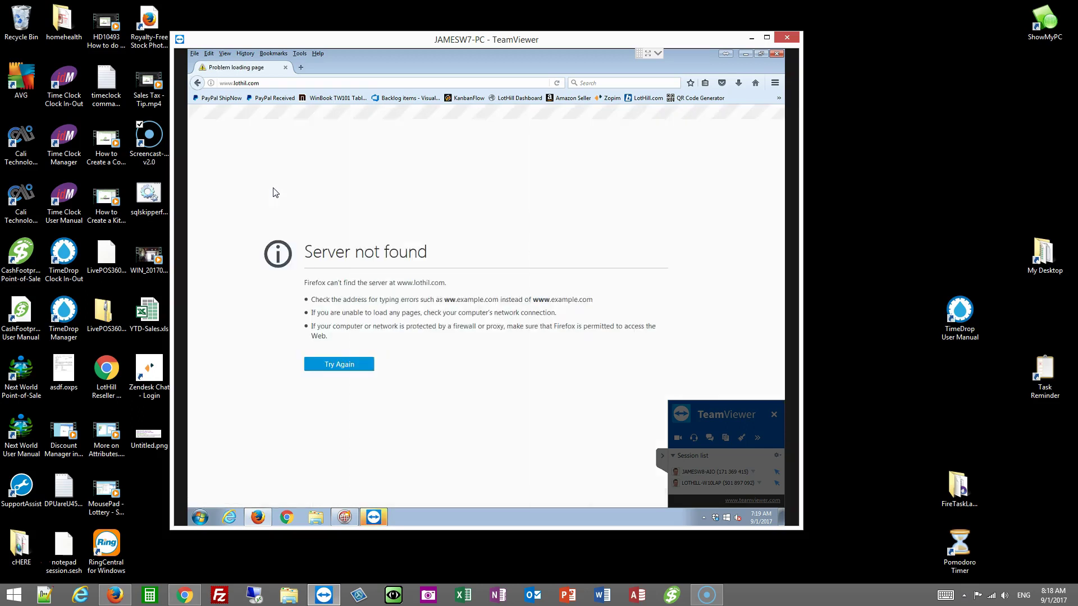
left_click(246, 82)
type("www.lothill.com")
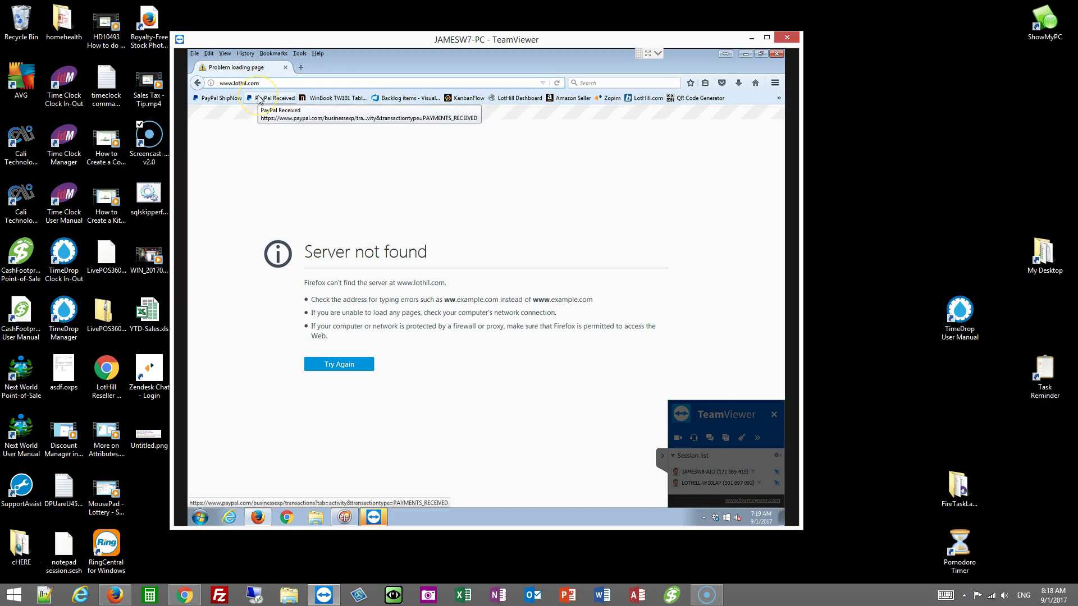
key("Return")
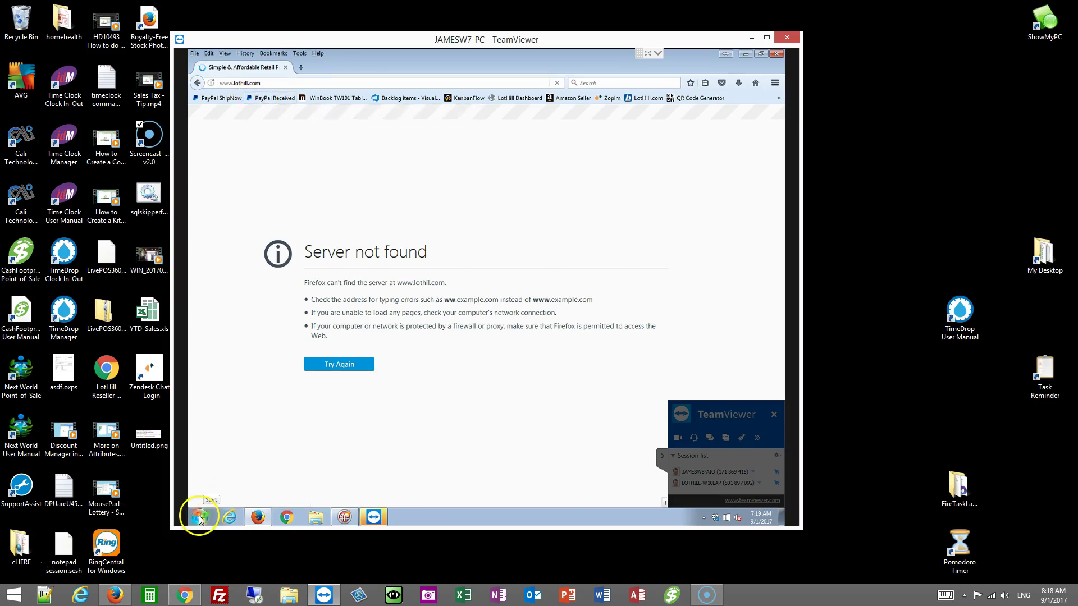
left_click(198, 516)
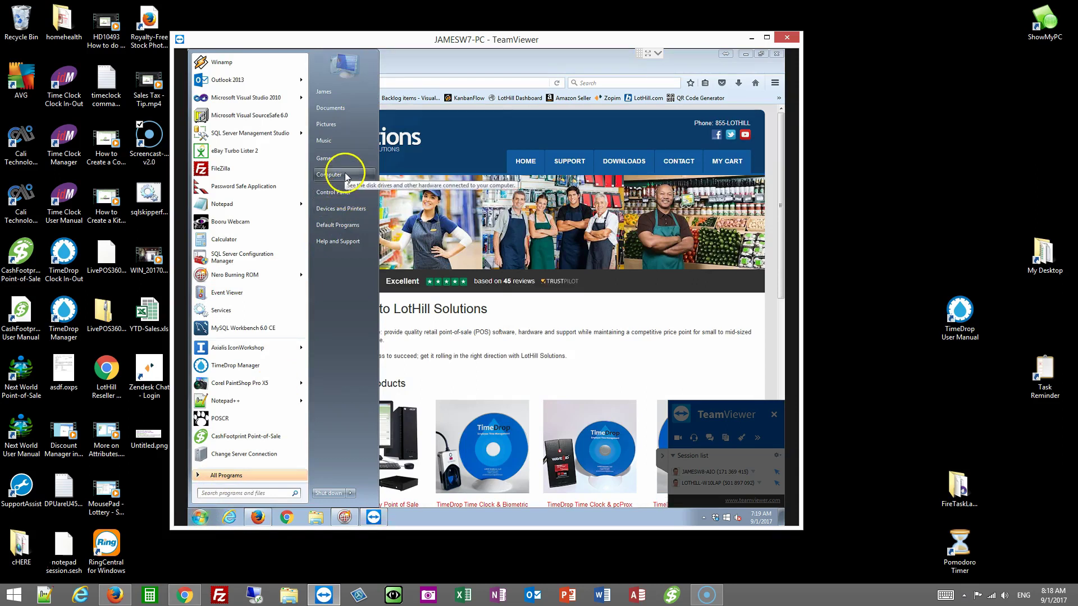
Step: View the remote computer's system properties from its context menu, then close them
right_click(345, 176)
left_click(386, 253)
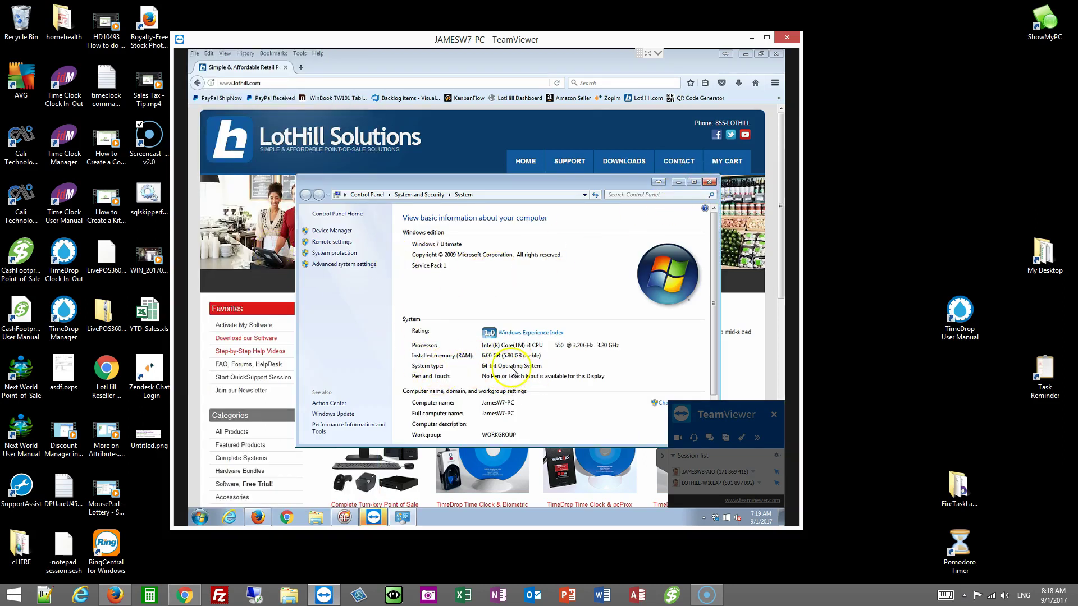
left_click(709, 182)
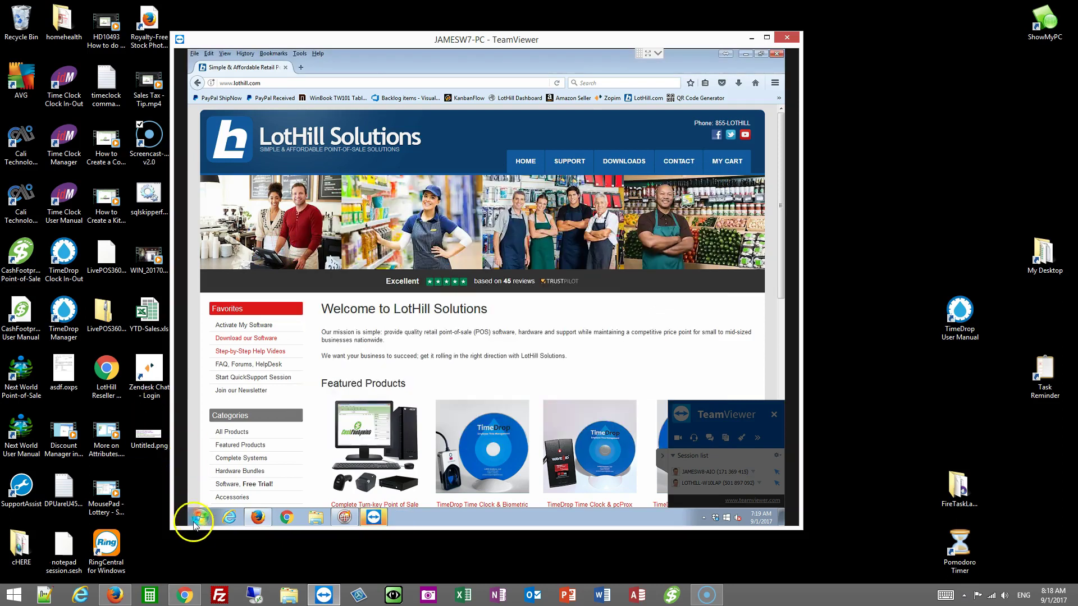
Step: Check Control Panel > System and Security > System: Windows 7 Ultimate, 64-bit, 6.00 GB RAM
left_click(200, 517)
left_click(331, 192)
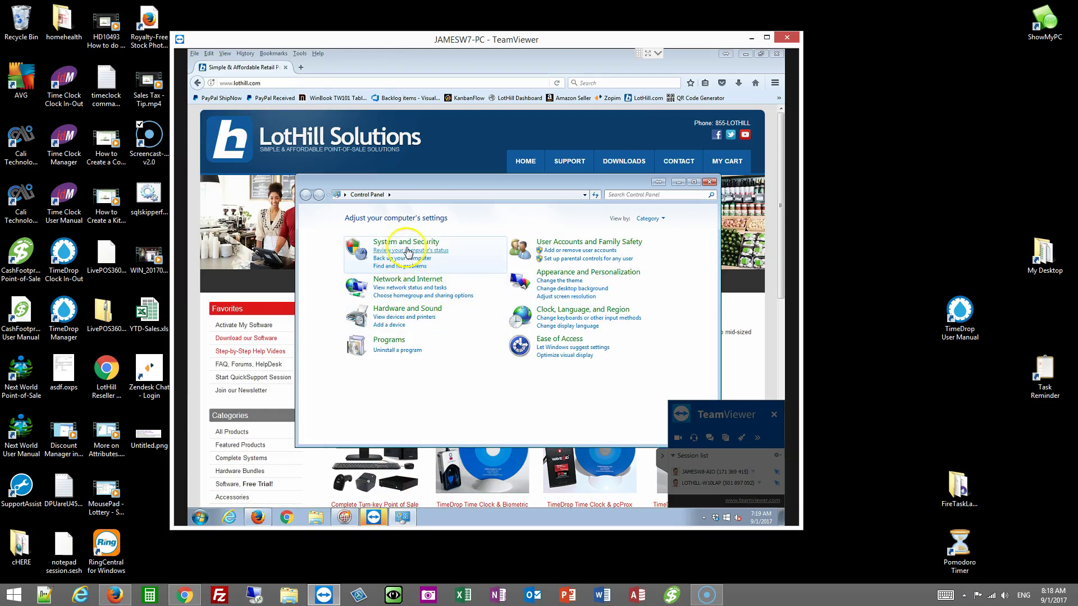
left_click(396, 242)
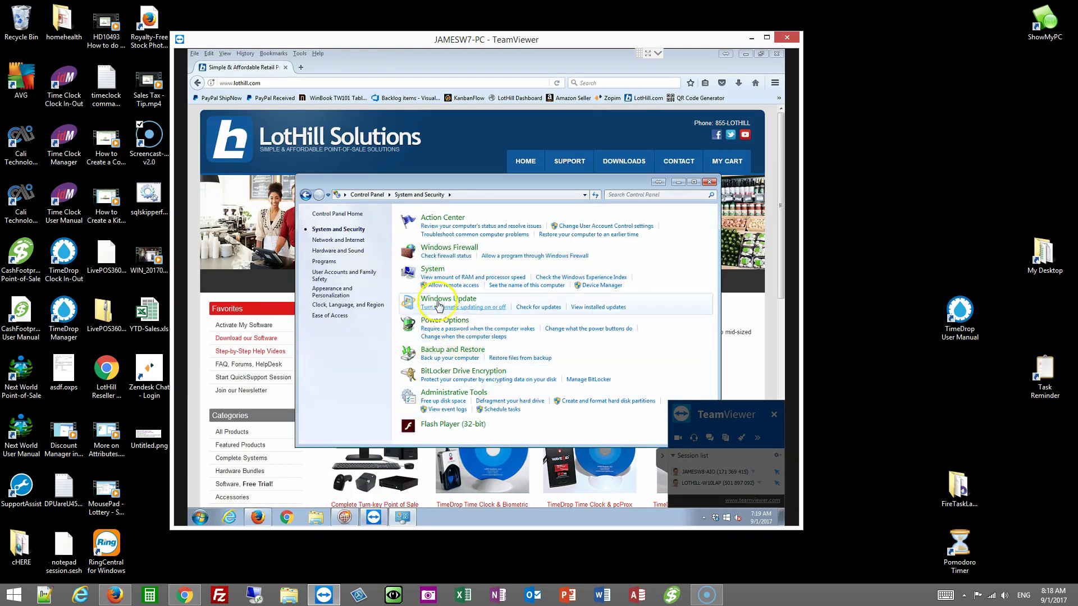
left_click(432, 269)
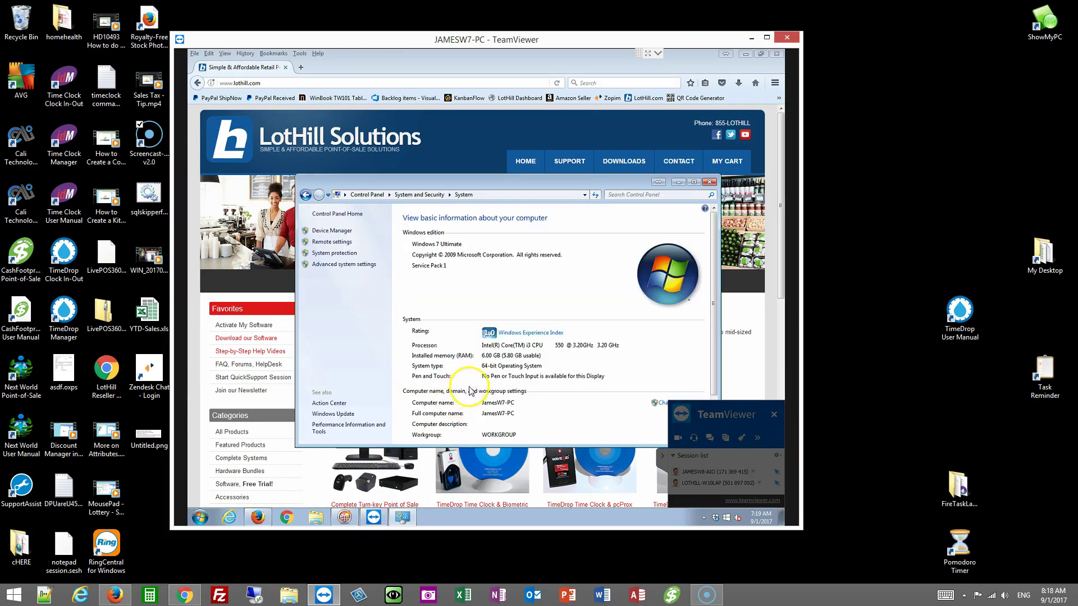
left_click(709, 182)
left_click(212, 516)
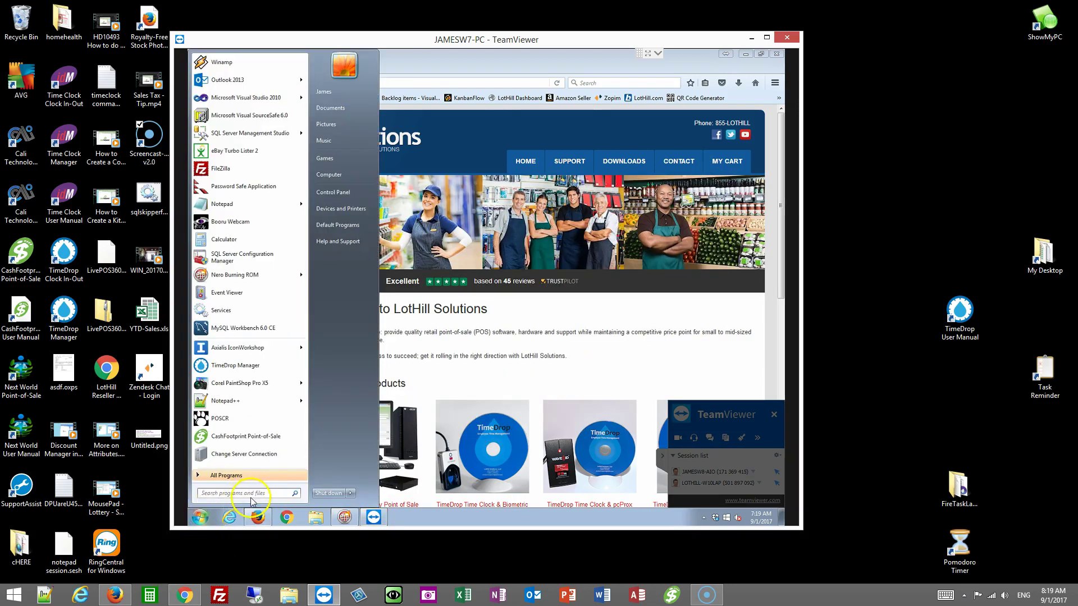
Step: Review the System Information summary (Dell Inspiron 580, Core i3 550, 6.00 GB RAM), then close it
type("sy")
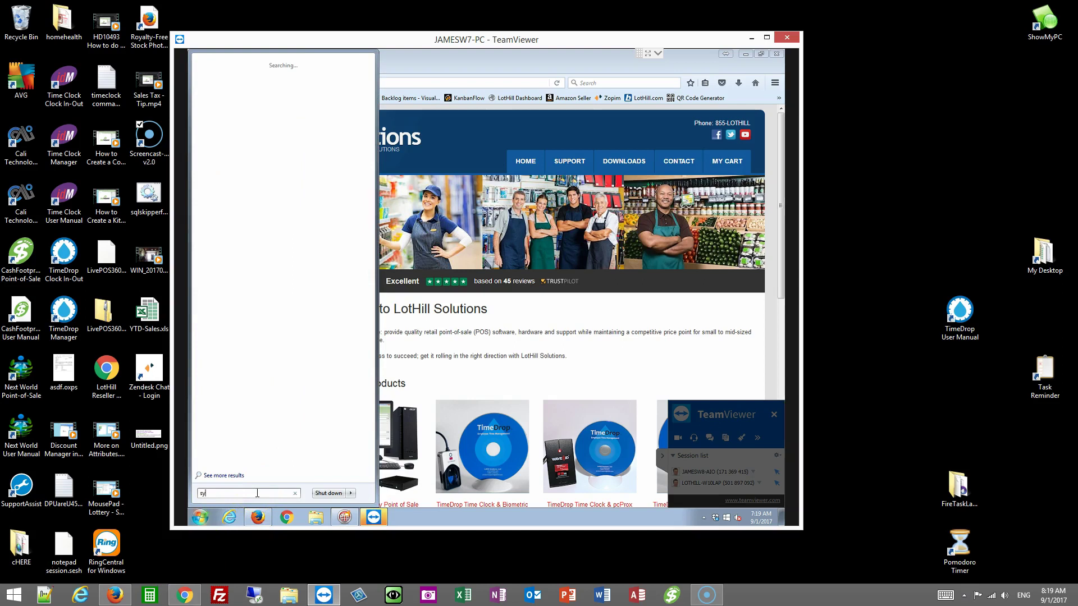
type("stem")
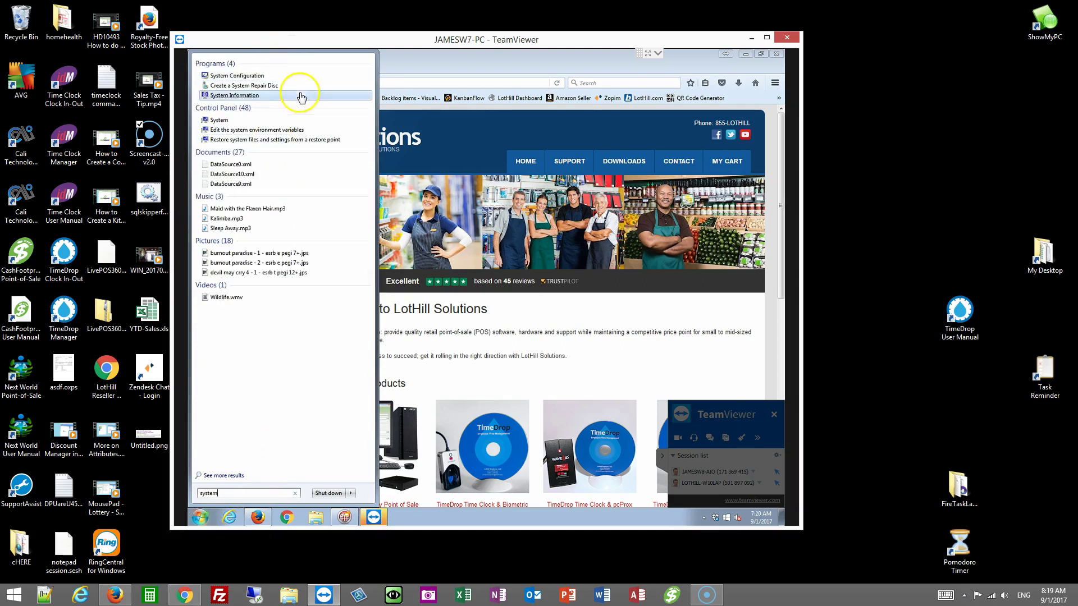
left_click(248, 97)
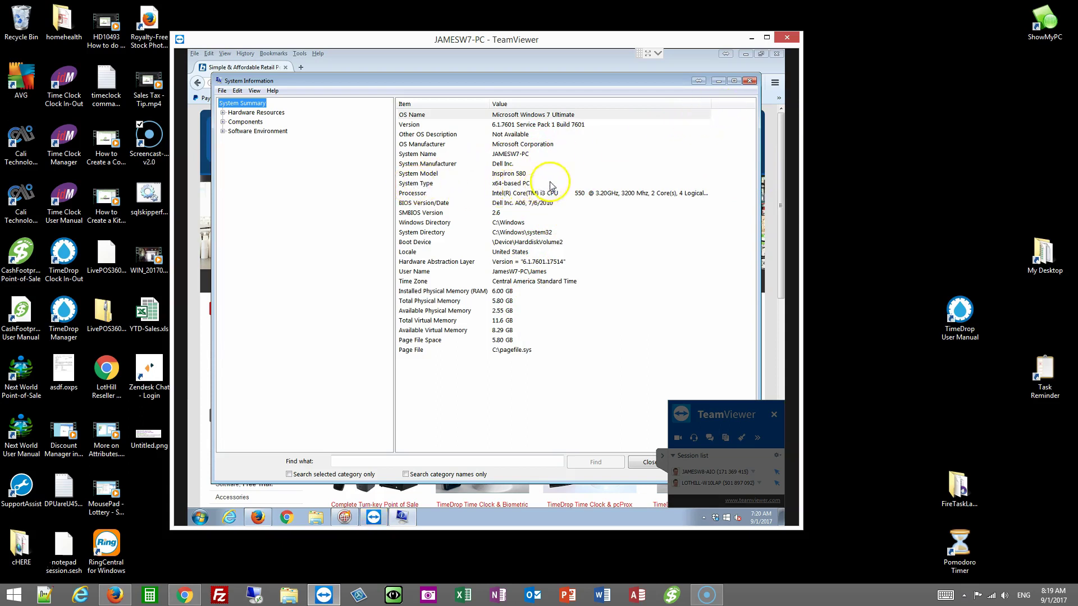
left_click(750, 82)
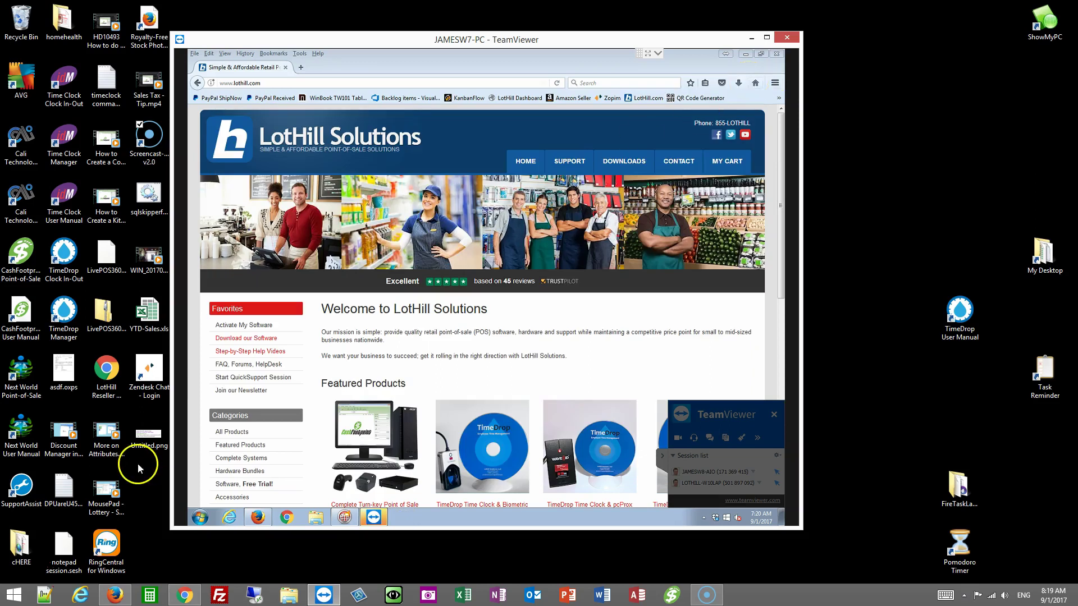
Step: Search 'system' again, view the basic System settings page, and close it
left_click(200, 516)
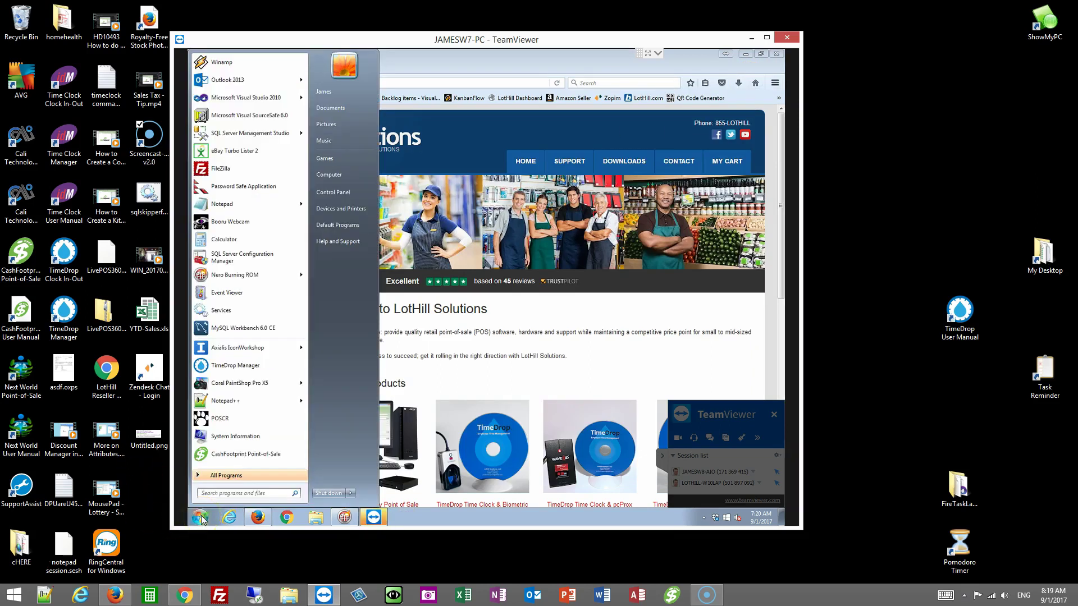
type("system")
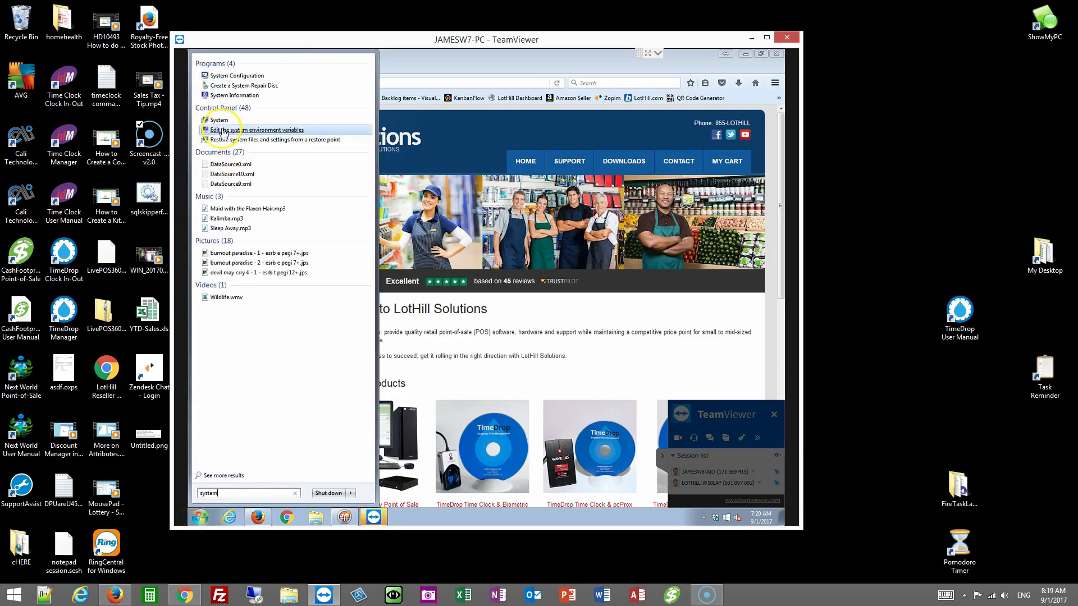
left_click(219, 121)
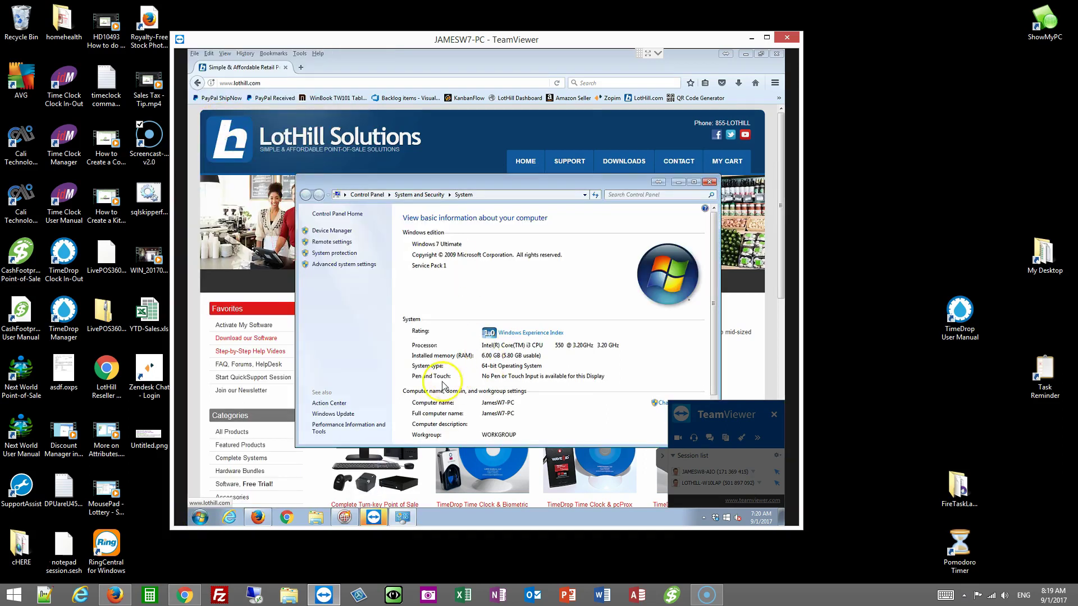
left_click(710, 183)
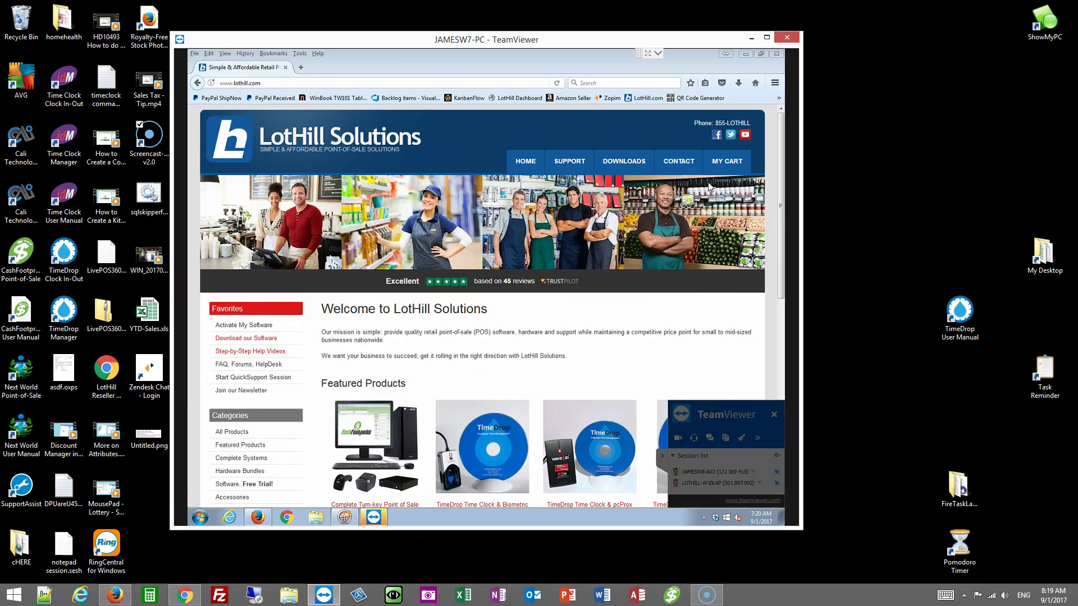
Step: Browse the LotHill DOWNLOADS page, highlighting CashFootprint 2.4.3 and scrolling through installers and drivers
left_click(617, 168)
scroll(537, 339, "down", 3)
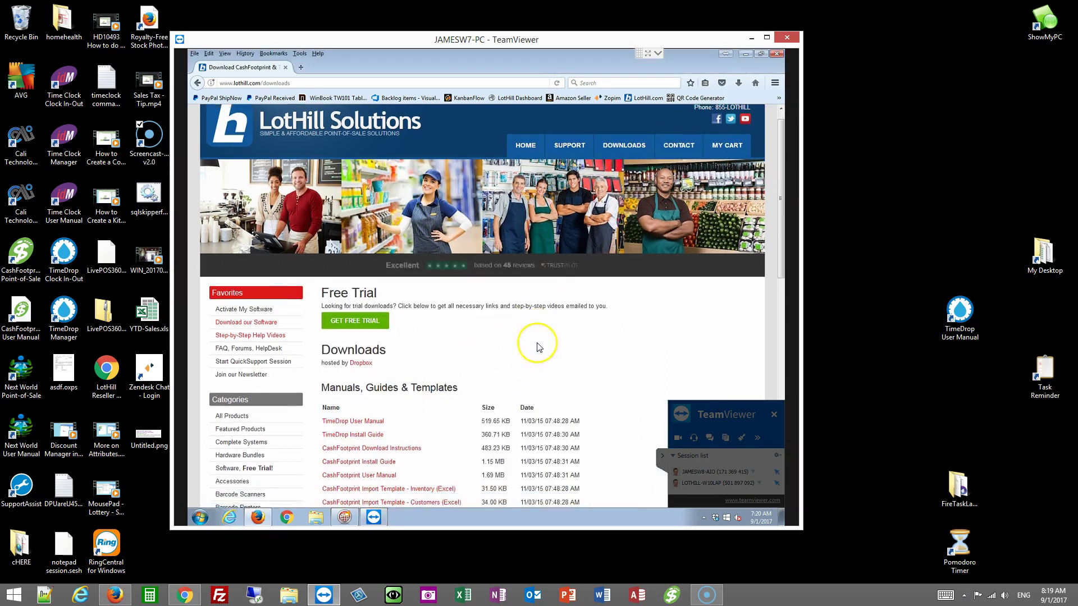
scroll(538, 346, "down", 3)
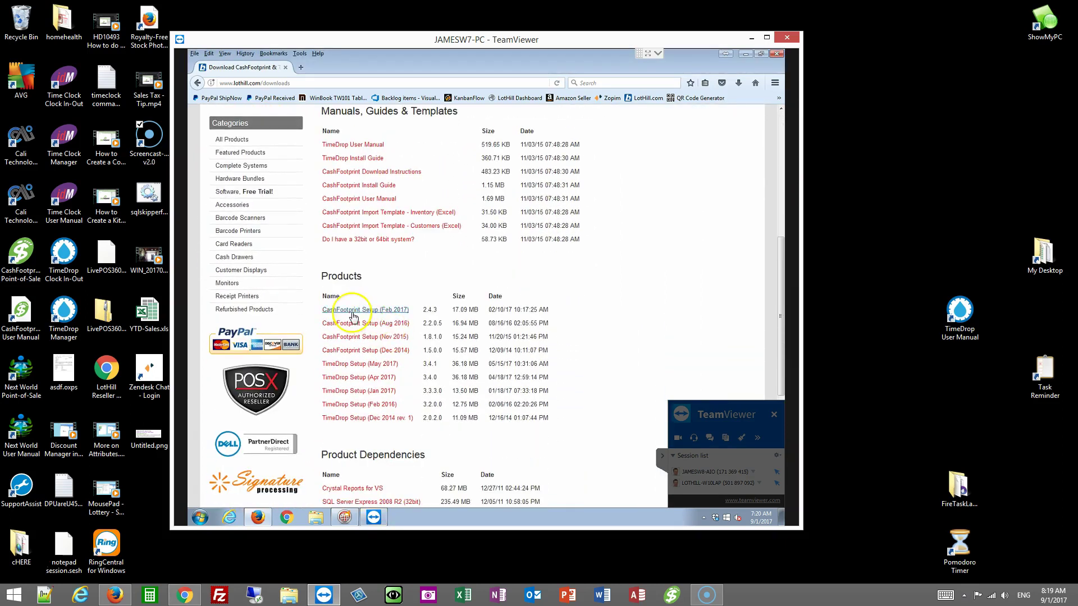
double_click(429, 309)
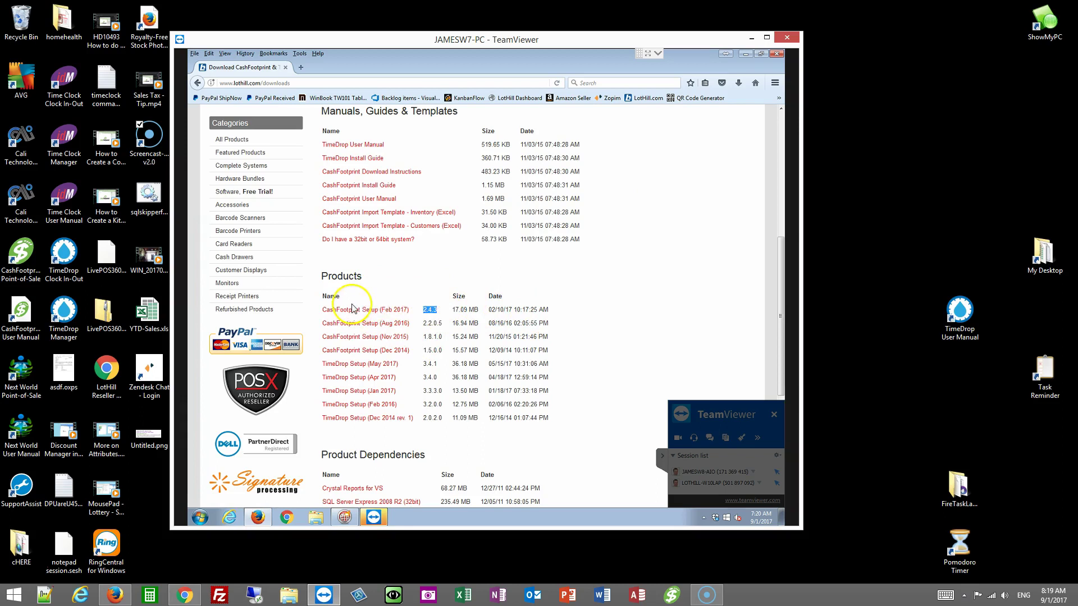
left_click(458, 295)
scroll(556, 240, "down", 2)
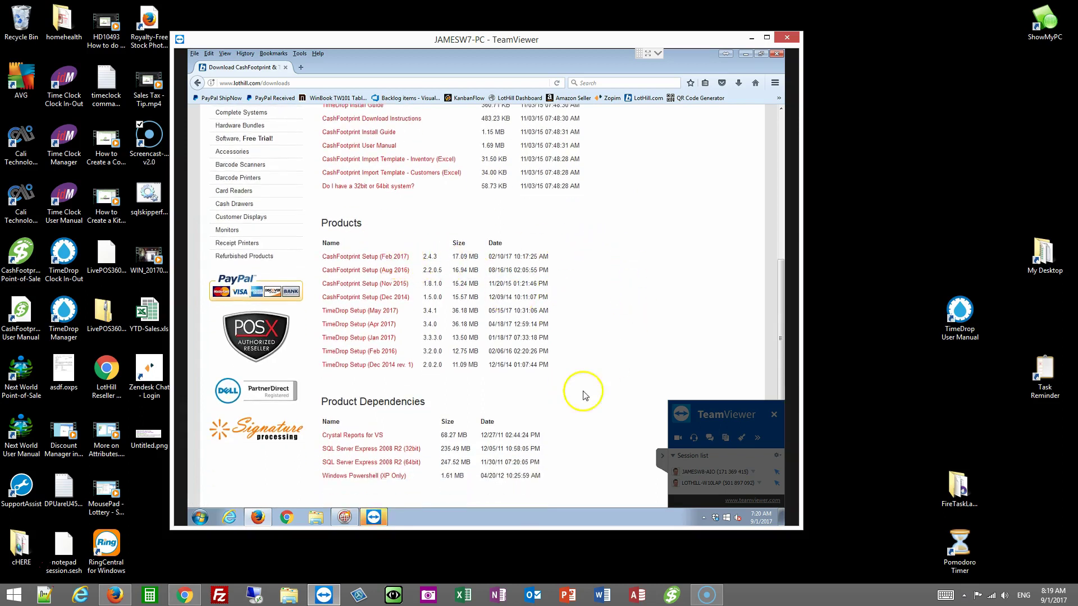
scroll(618, 366, "down", 2)
scroll(616, 366, "down", 2)
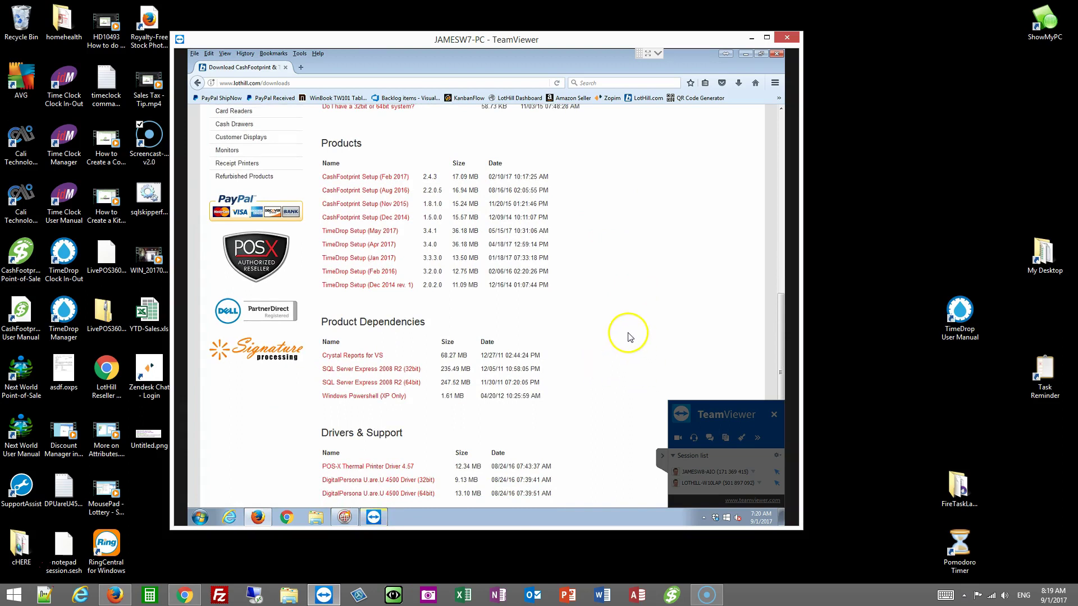
scroll(627, 336, "down", 1)
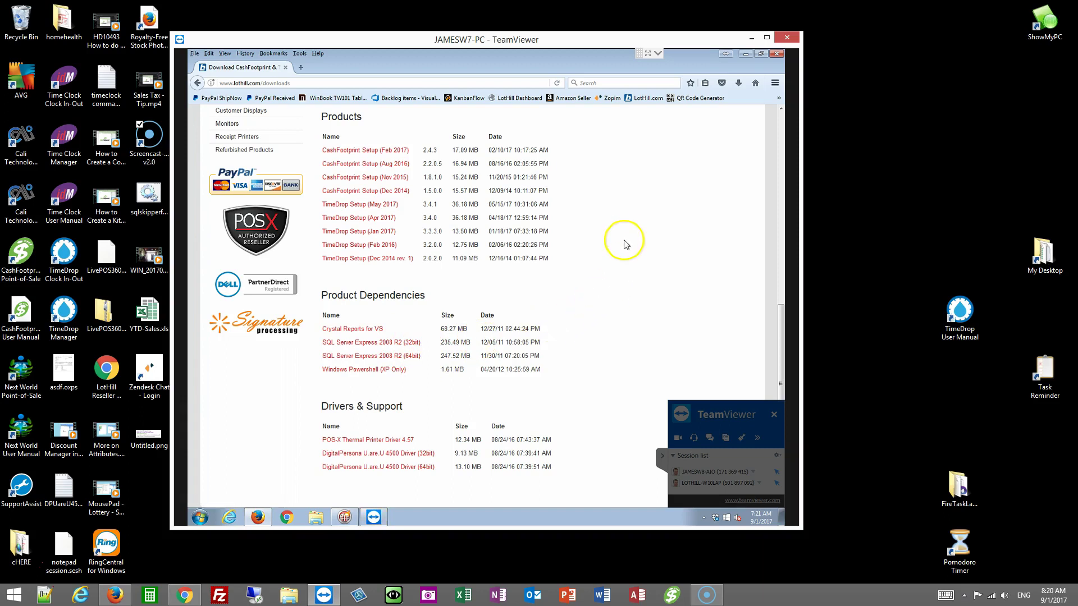
Step: Go to videos.cashfootprint.com for the How To Install CashFootprint video, then close Firefox
left_click(340, 83)
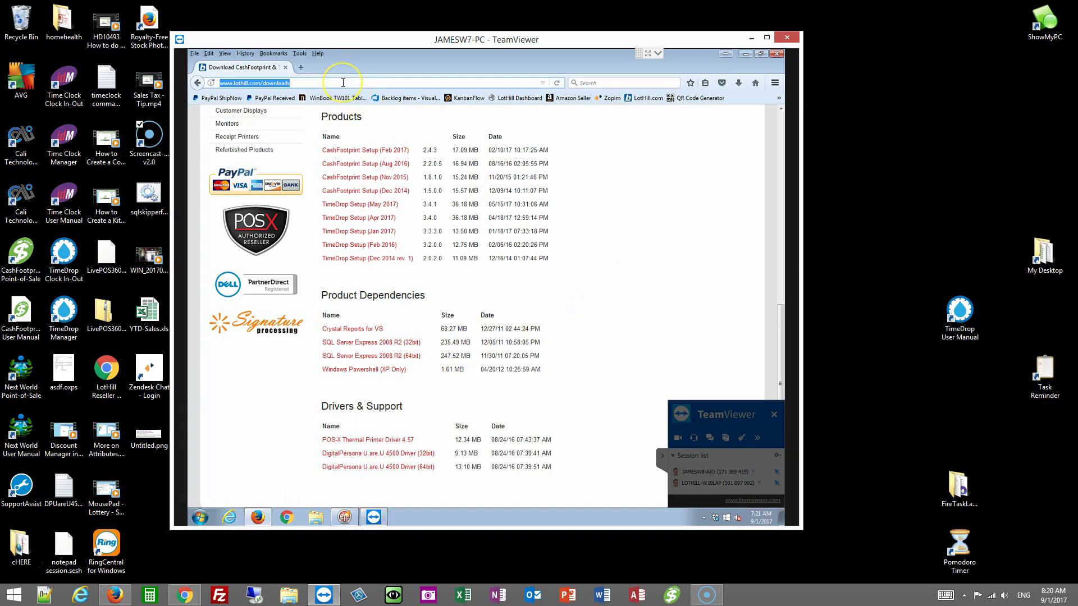
type("videos")
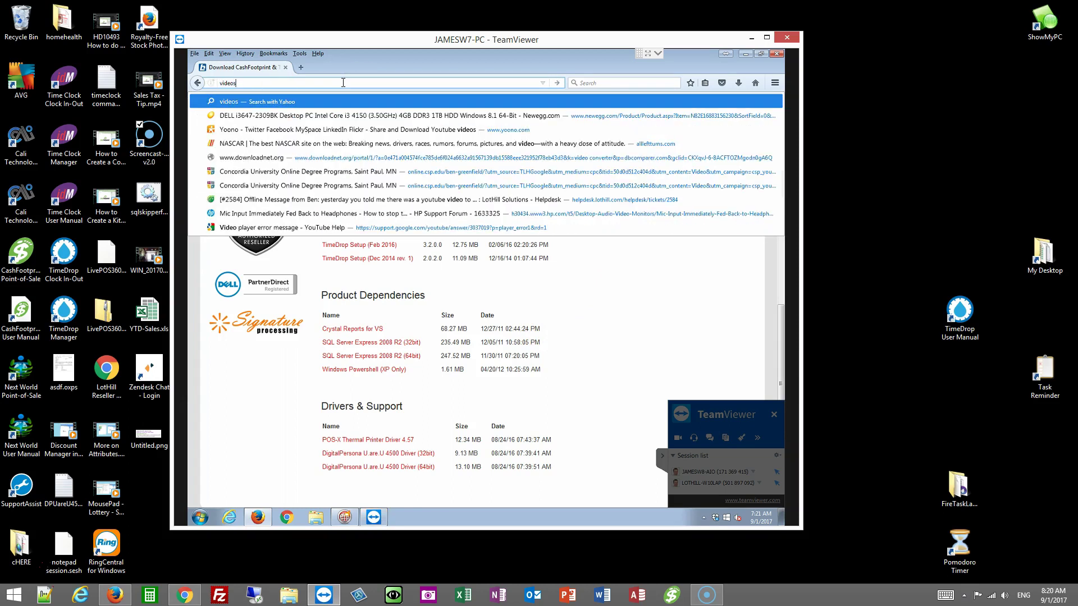
type(".cashfootprint.com")
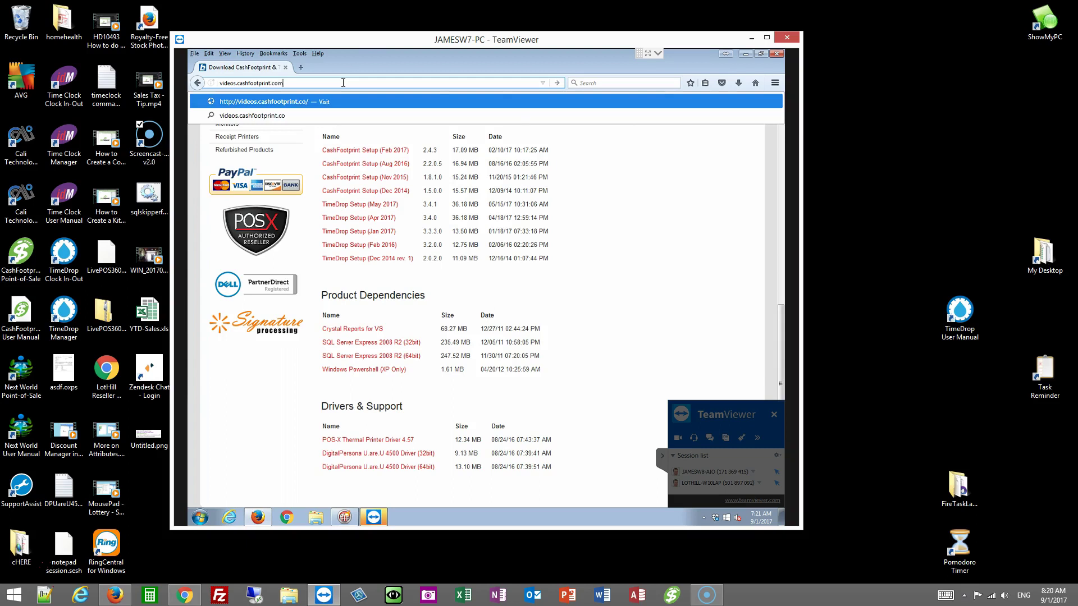
key("Return")
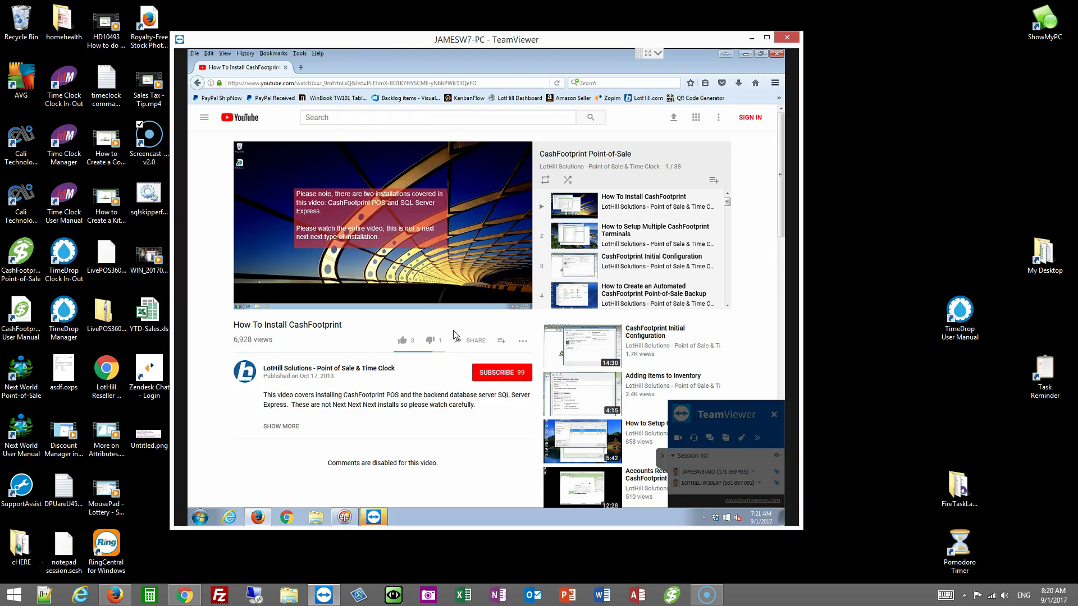
left_click(775, 53)
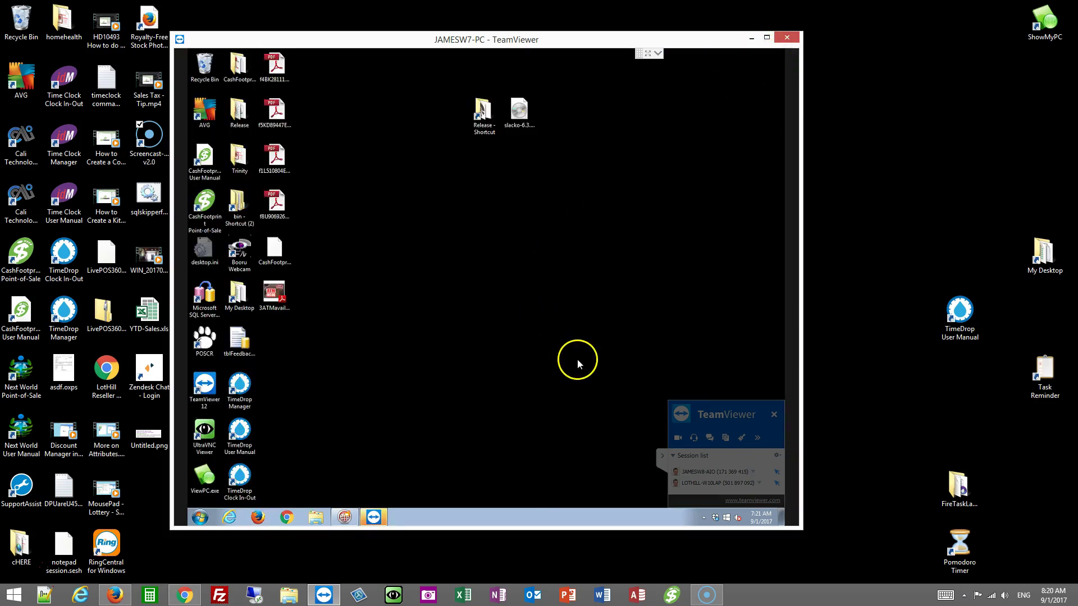
Step: Relaunch CashFootprint, try logging in as 'manager', and dismiss the incorrect password error
double_click(203, 202)
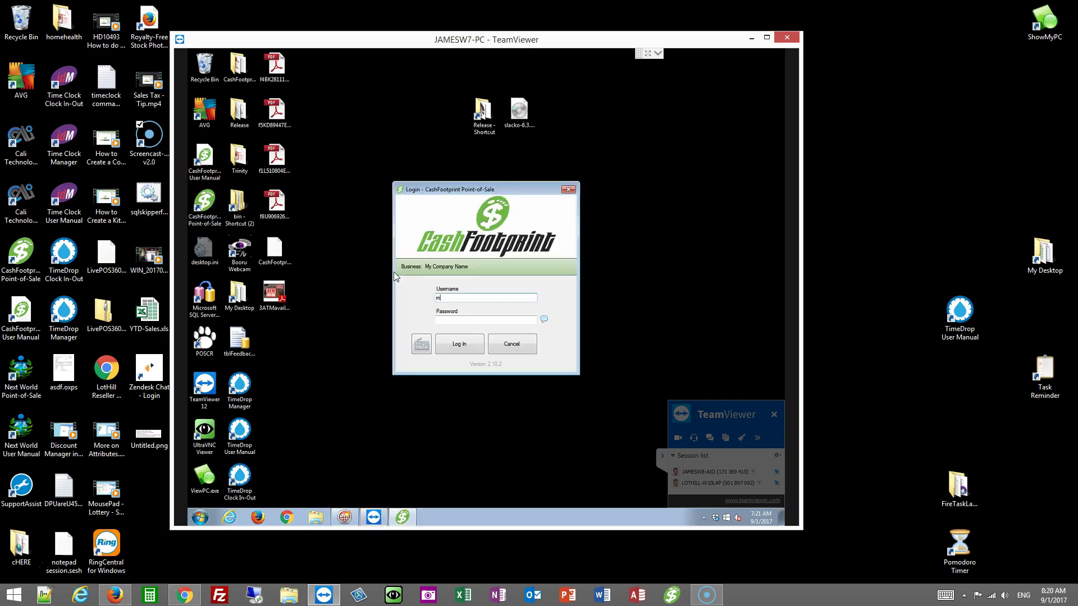
type("manager")
key("Tab")
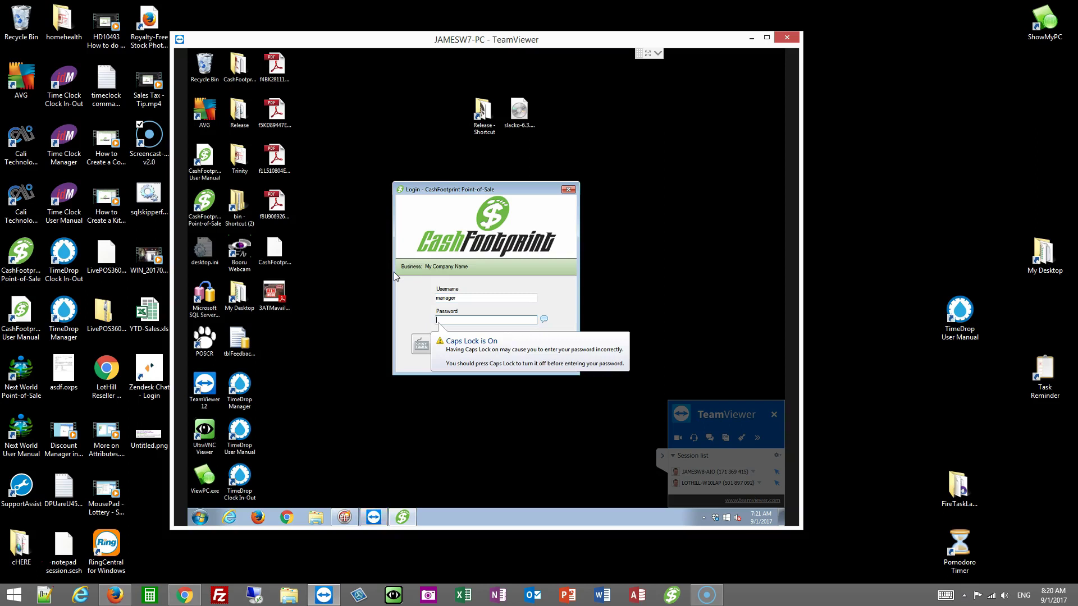
type("12")
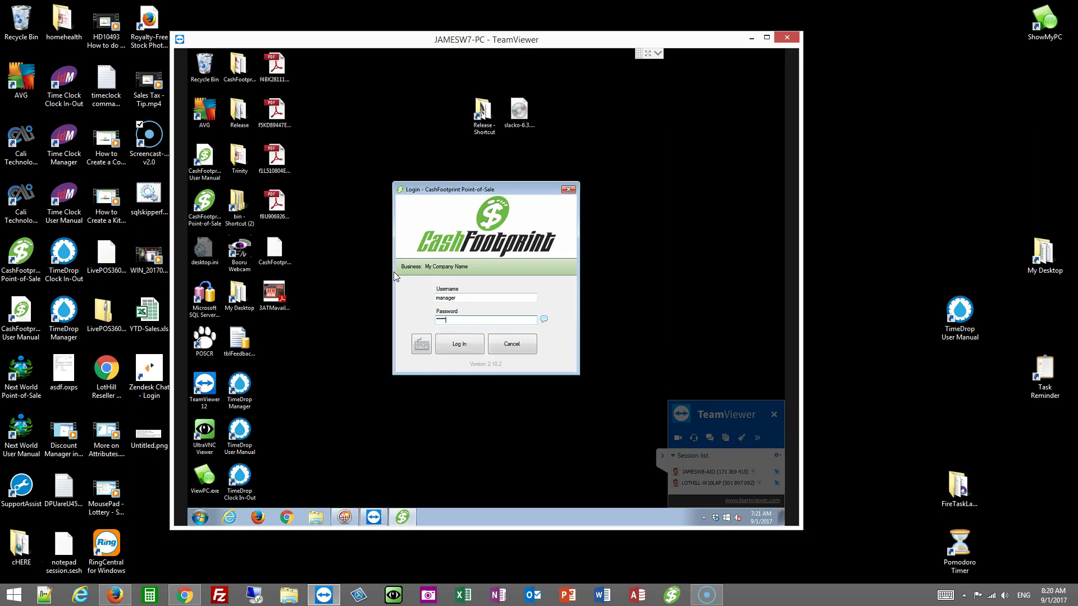
type("123456")
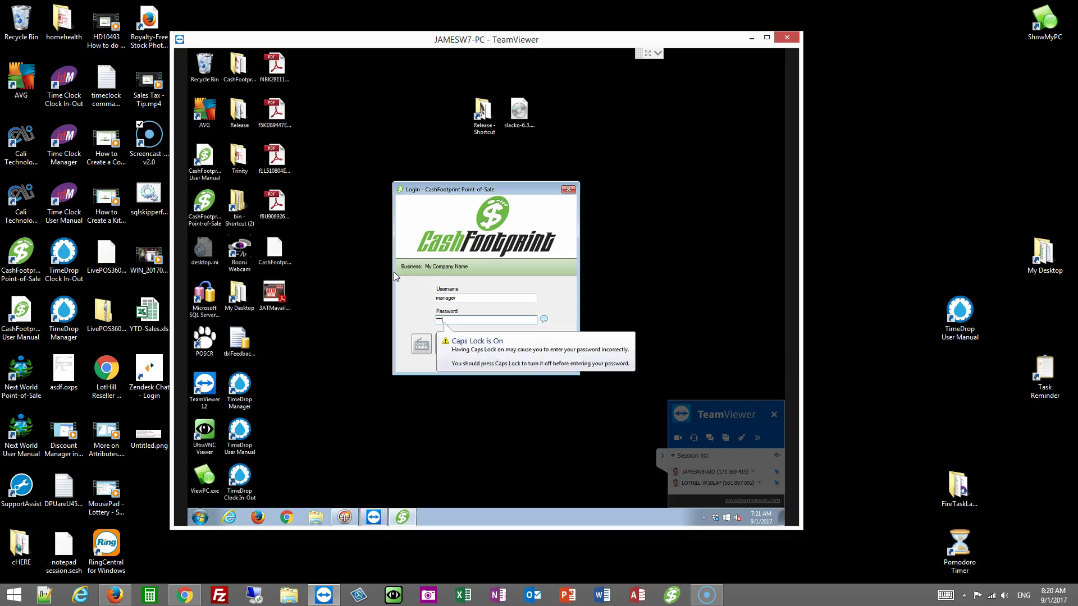
key("Return")
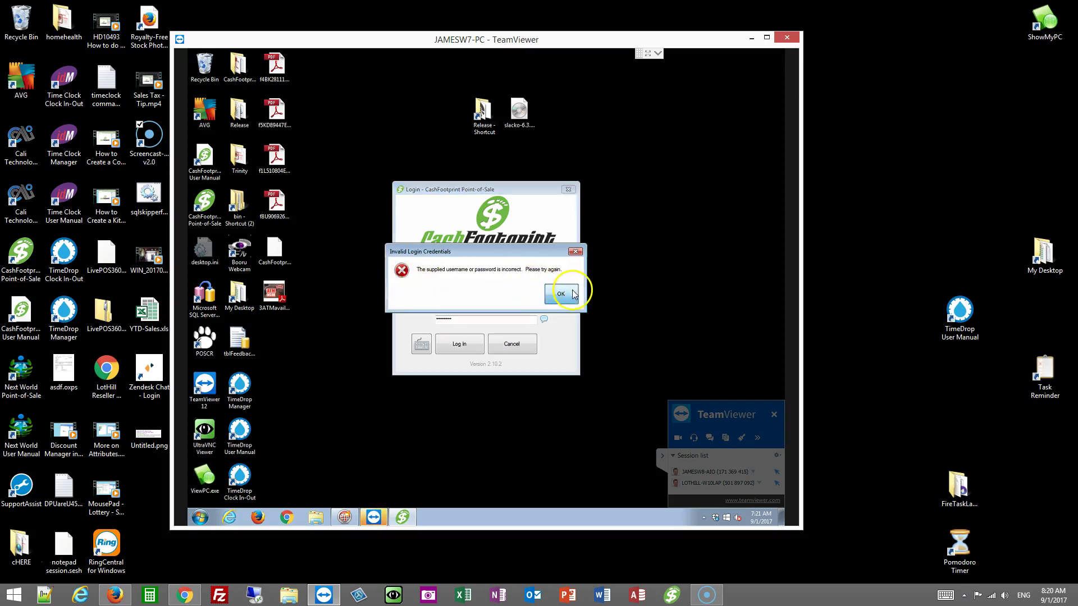
left_click(579, 291)
Step: Turn off Caps Lock on the on-screen keyboard and clear the password field
left_click(421, 344)
left_click(346, 345)
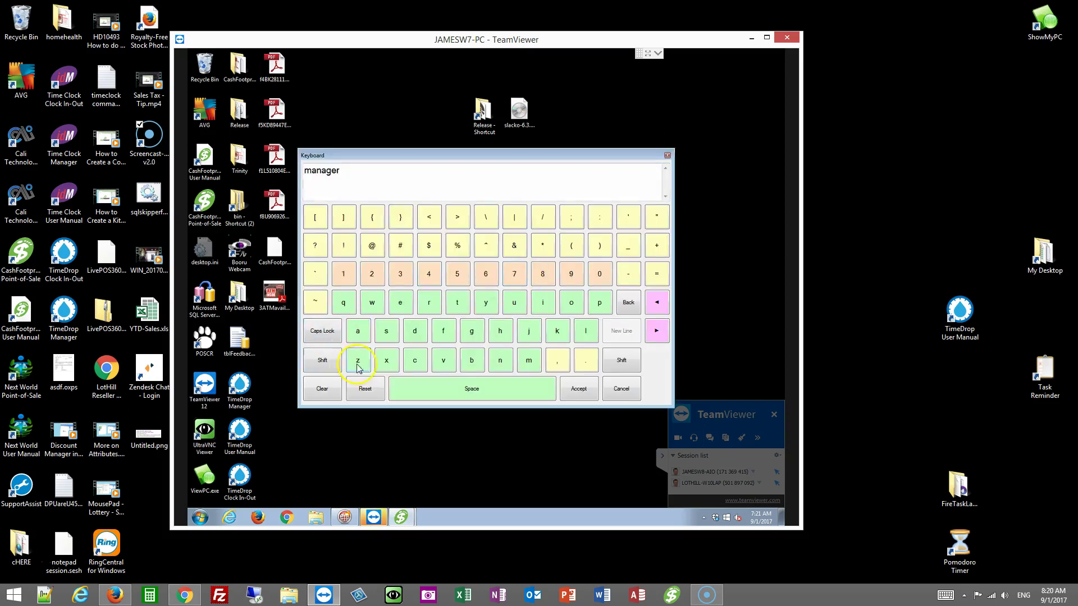
left_click(621, 389)
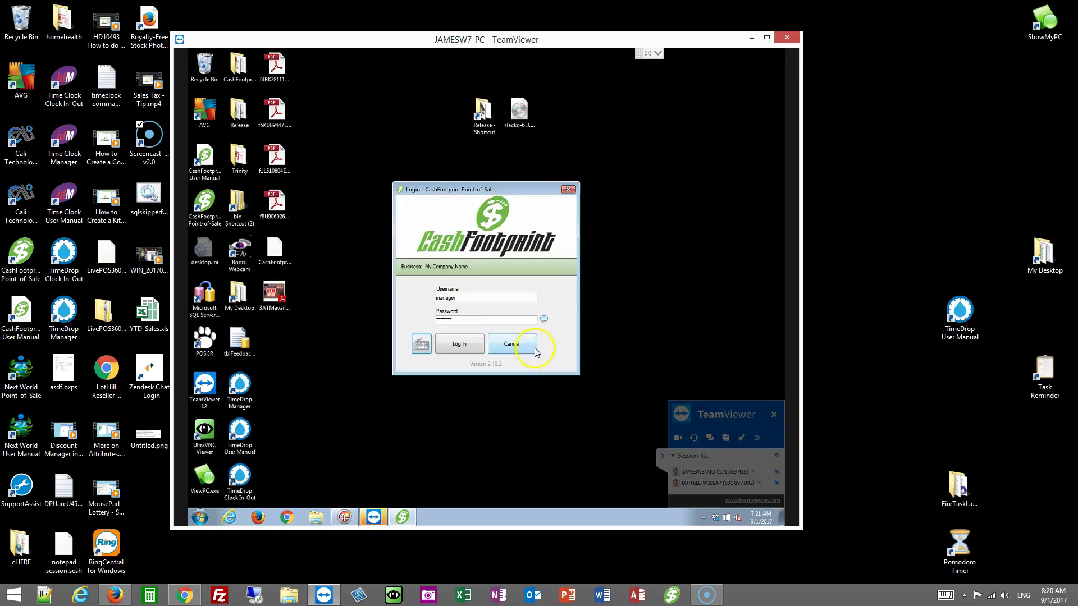
left_click(481, 319)
key("BackSpace")
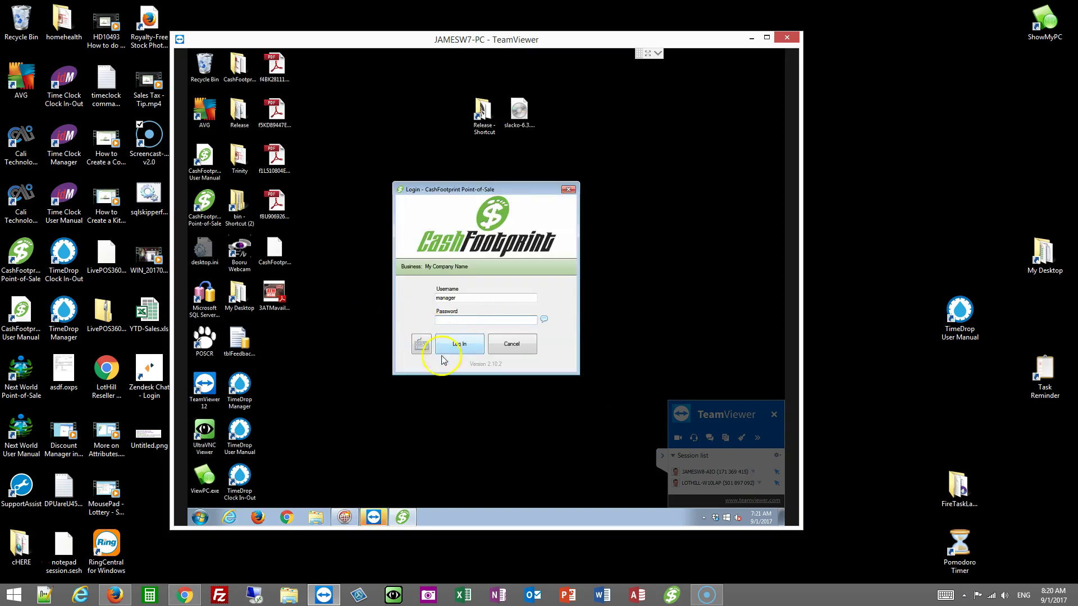
Step: Re-enter the password with the on-screen keyboard and retry the login, dismissing the invalid login error
left_click(422, 344)
left_click(340, 331)
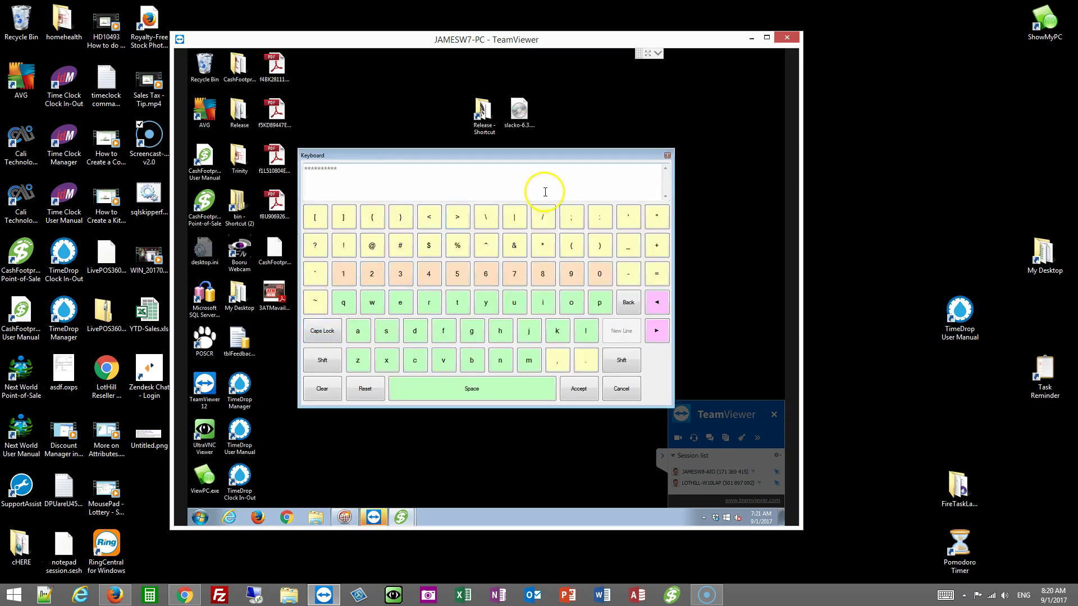
left_click(537, 187)
left_click(322, 388)
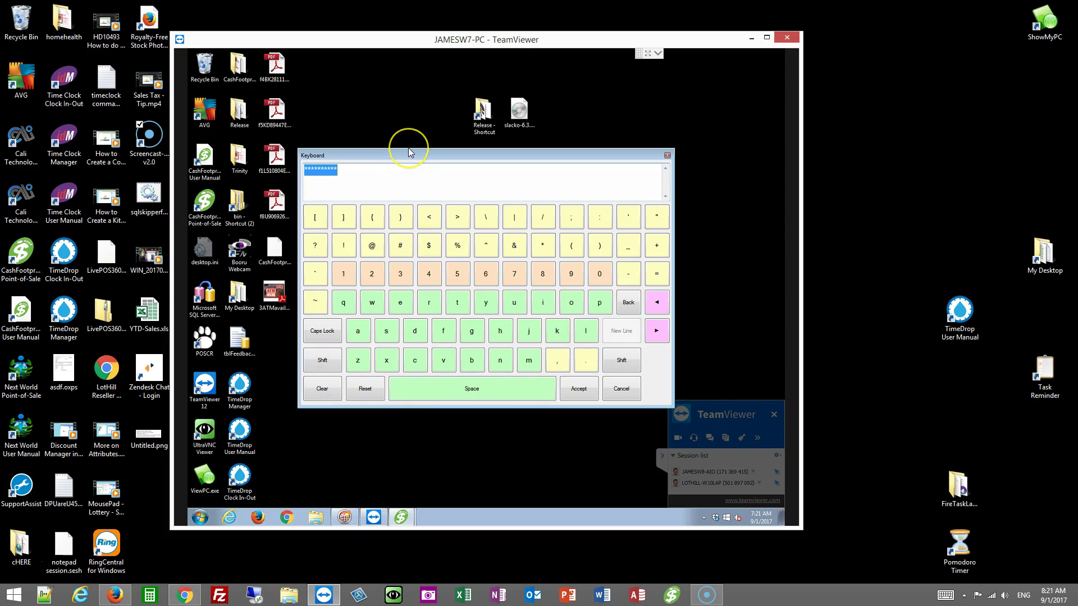
key("Caps_Lock")
type("********")
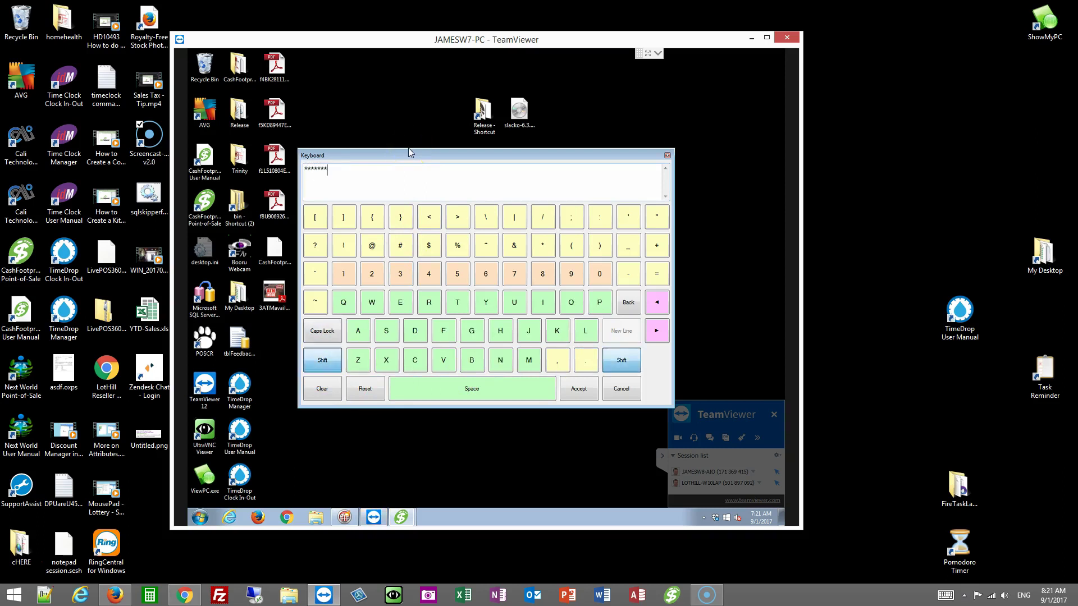
left_click(578, 389)
left_click(459, 344)
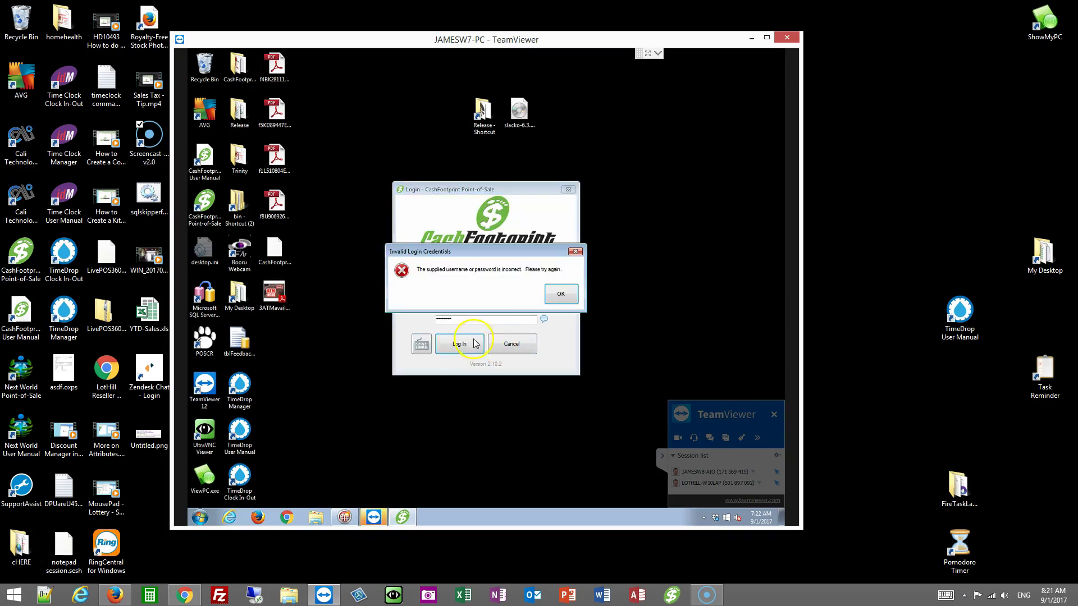
left_click(560, 294)
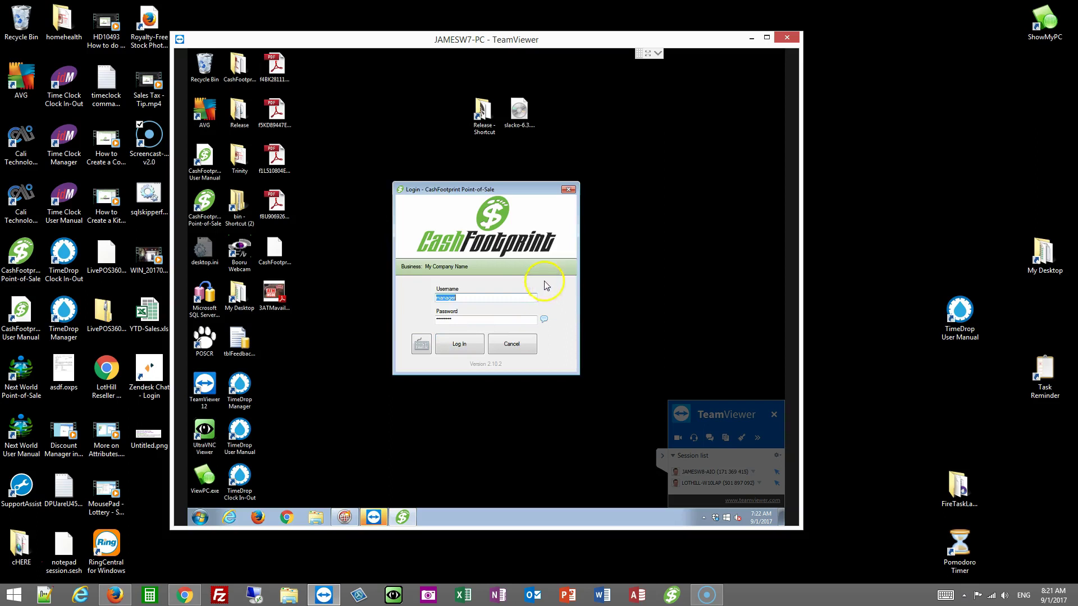
Step: Retype the username as lowercase 'manager' and log in, reaching the Software Evaluation & Activation window
double_click(481, 299)
type("MANAGER")
key("Tab")
type("PASSWORD")
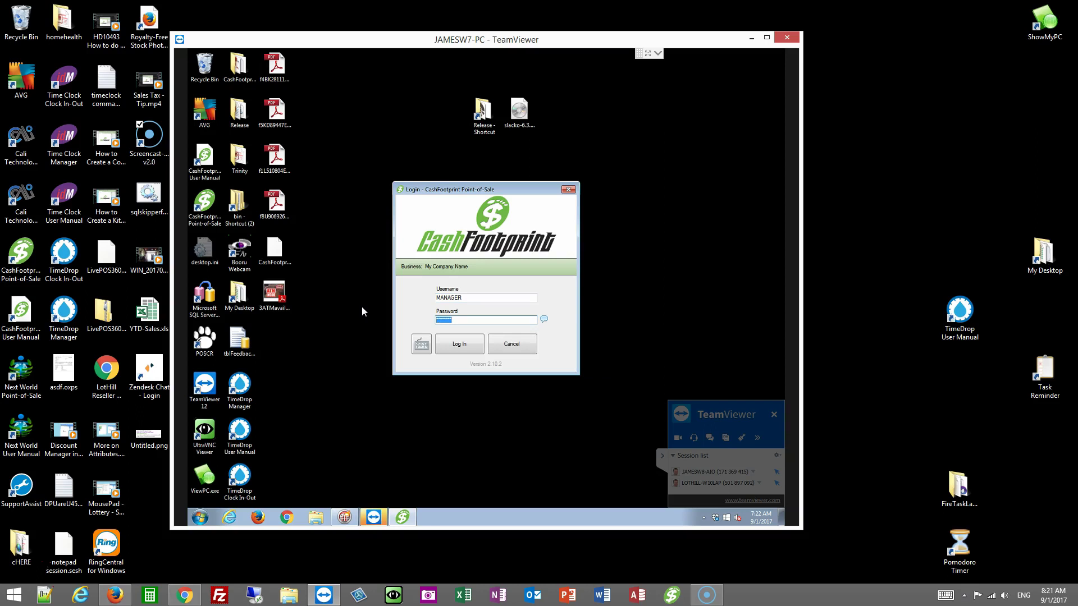
key("shift+Tab")
type("manager")
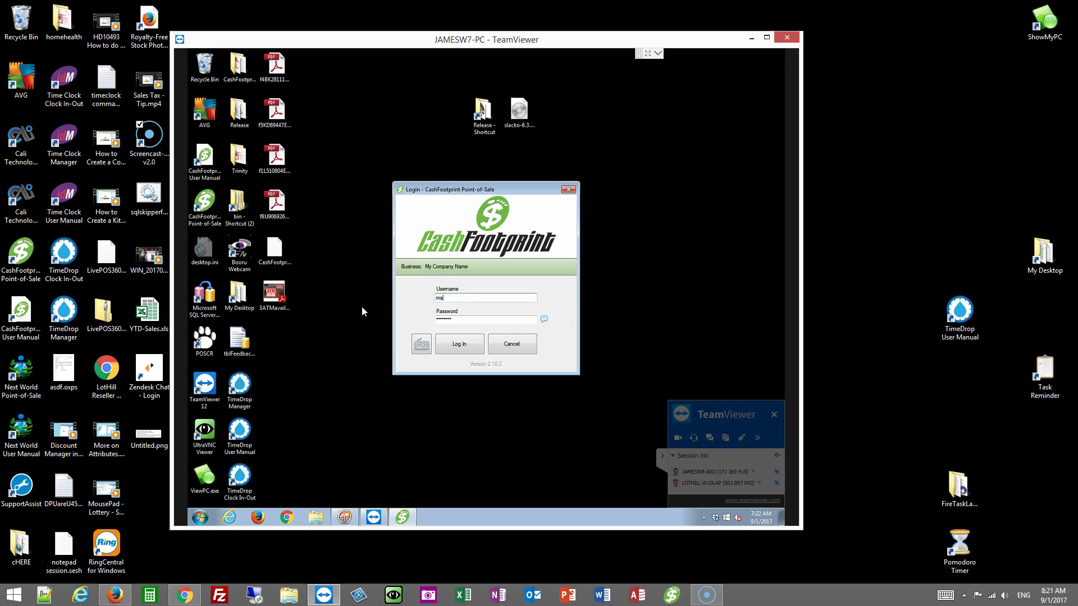
key("Tab")
key("BackSpace")
key("Return")
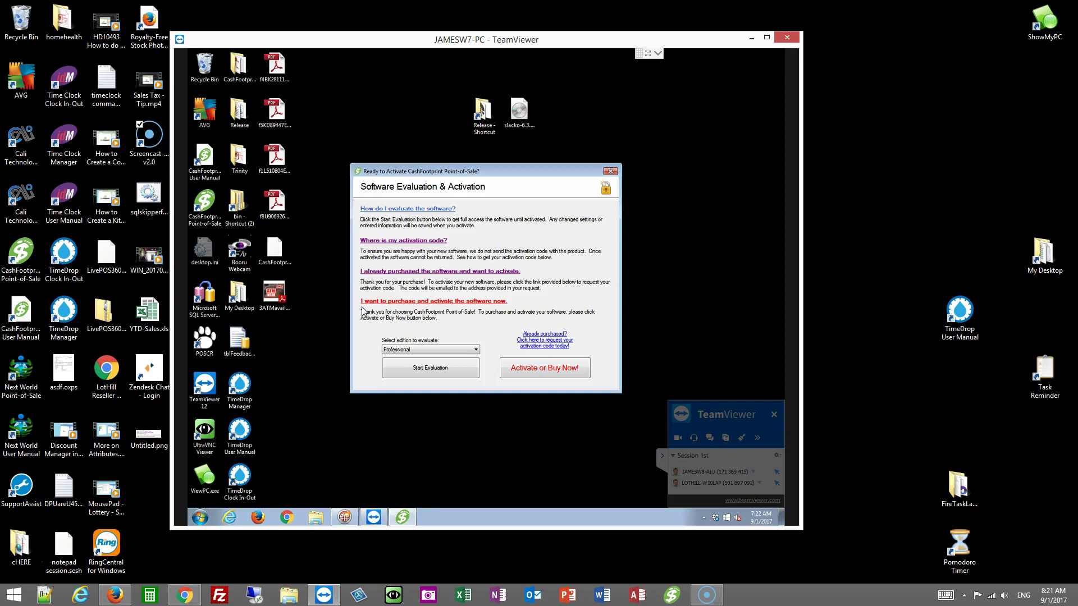
Step: Start the evaluation from the Software Evaluation & Activation dialog to reach the 0.00 sales screen
left_click(453, 376)
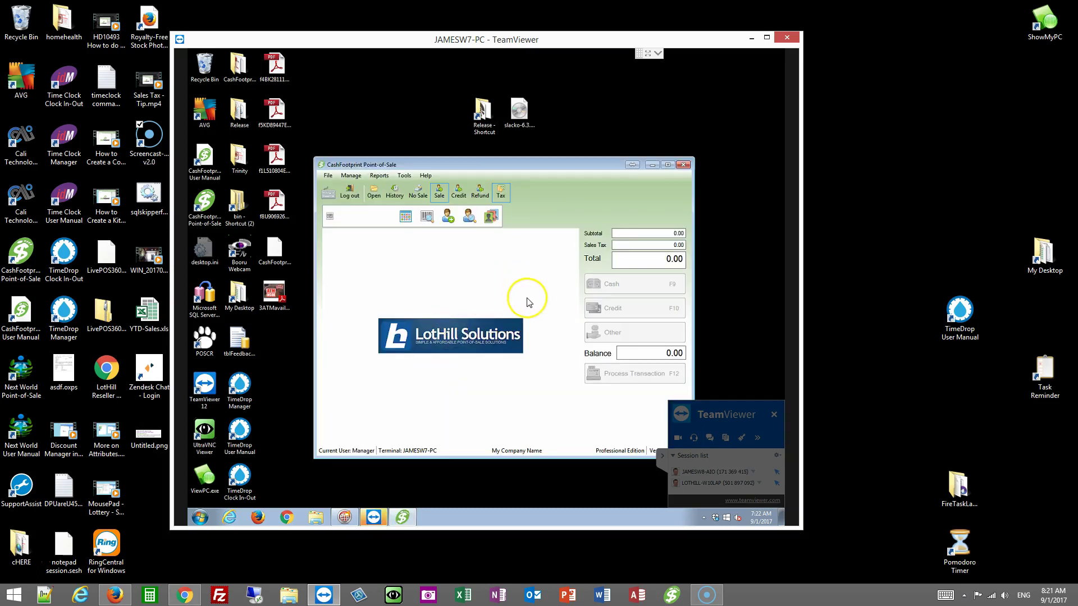
Step: Restore the database from CashFootprint_20170901071841.bak in Documents, confirming the overwrite and restart
left_click(404, 175)
mouse_move(468, 206)
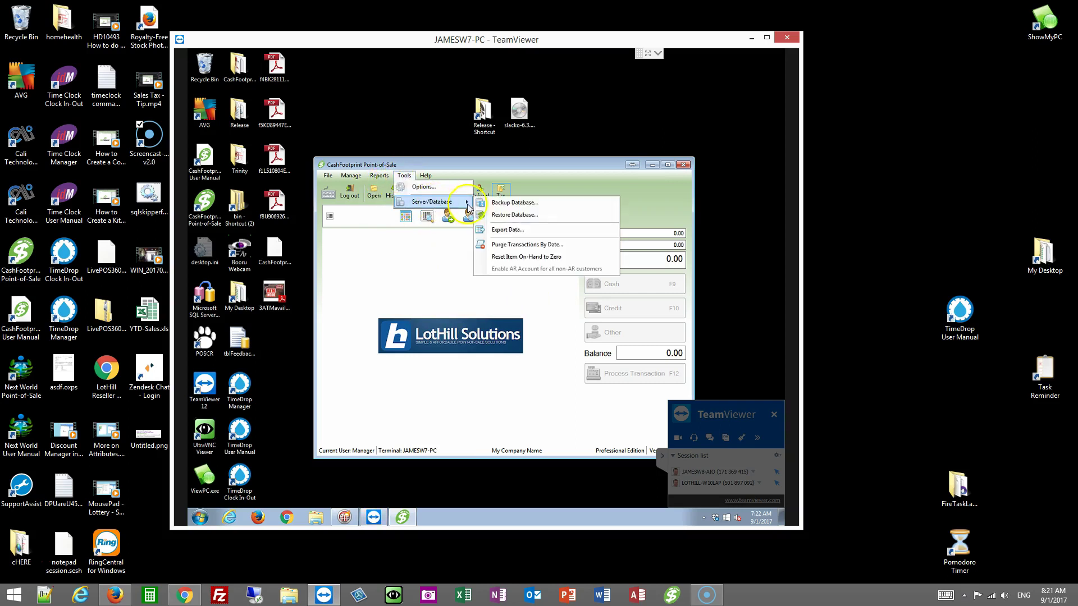
left_click(527, 215)
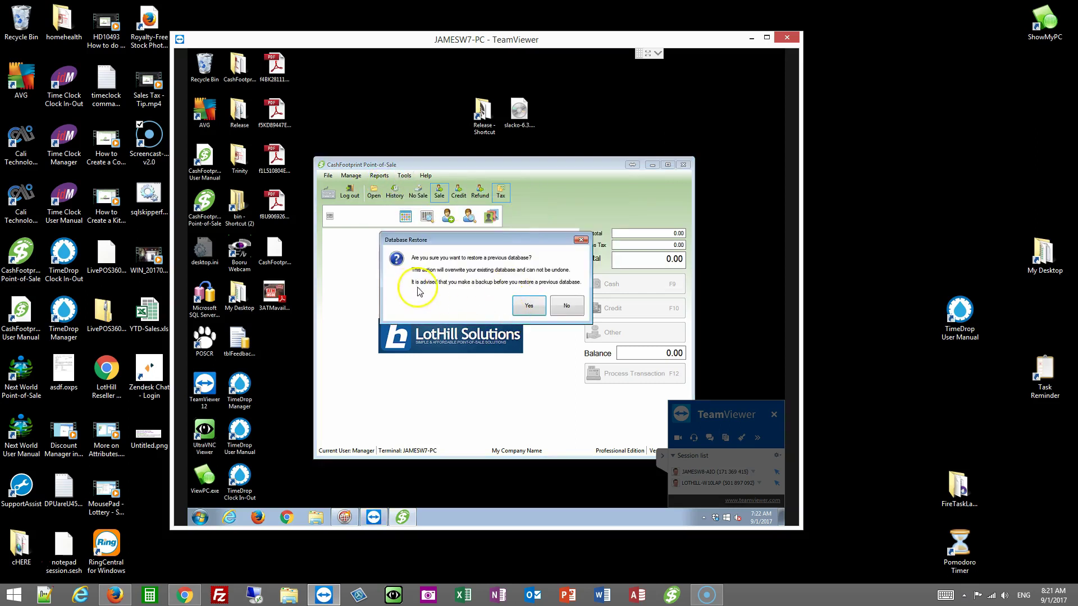
left_click(528, 307)
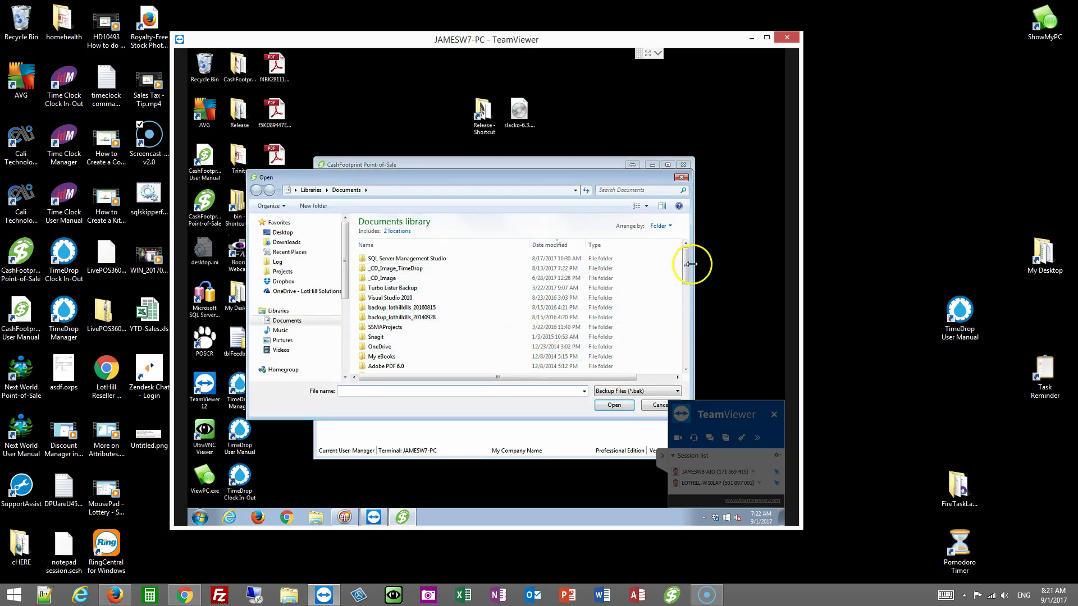
left_click_drag(690, 252, 695, 361)
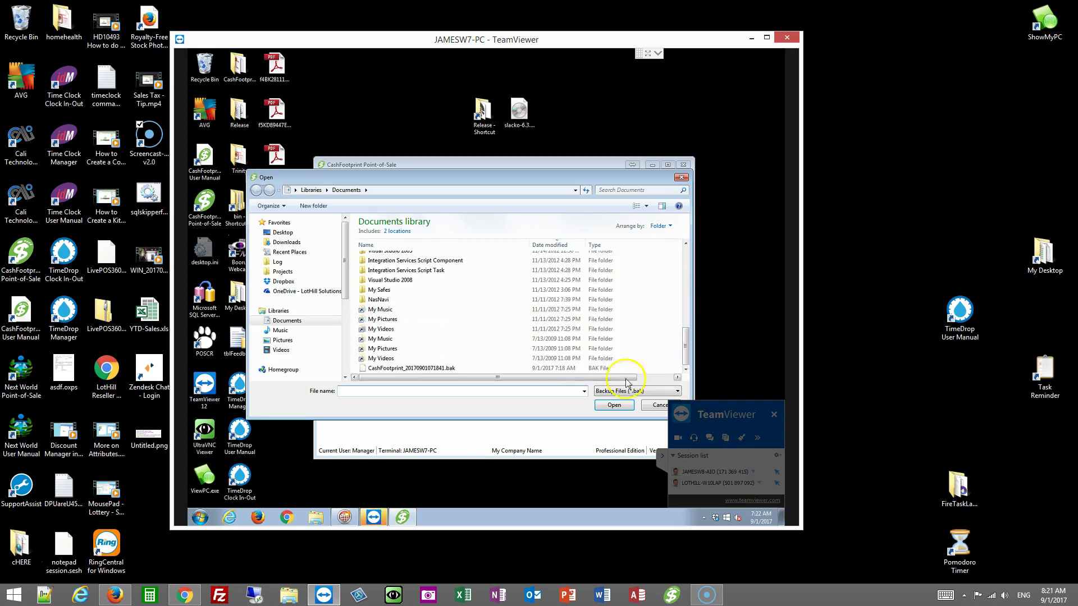
left_click(422, 369)
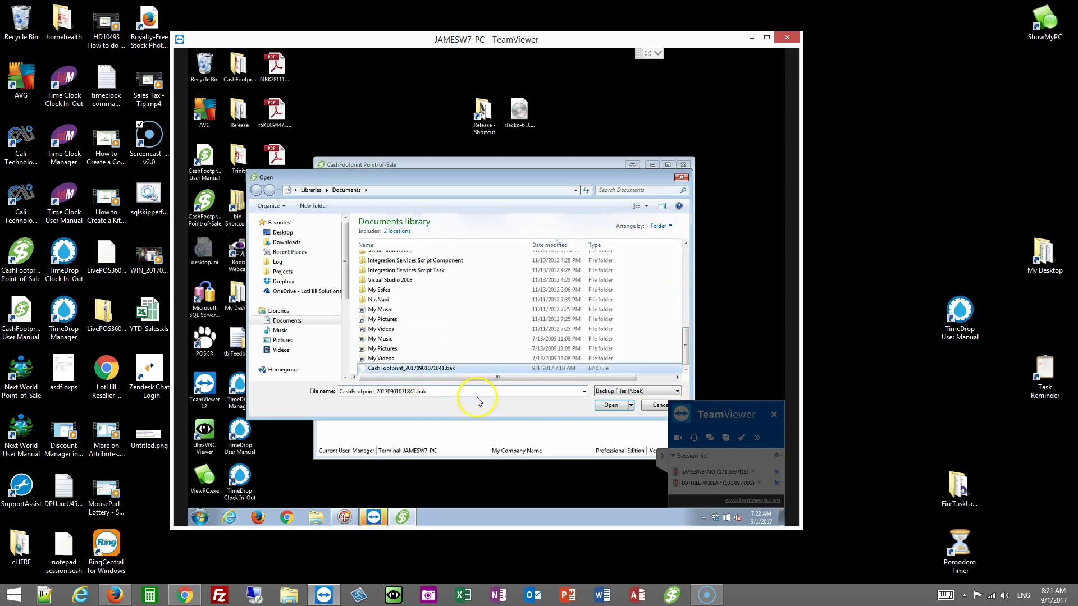
left_click(619, 410)
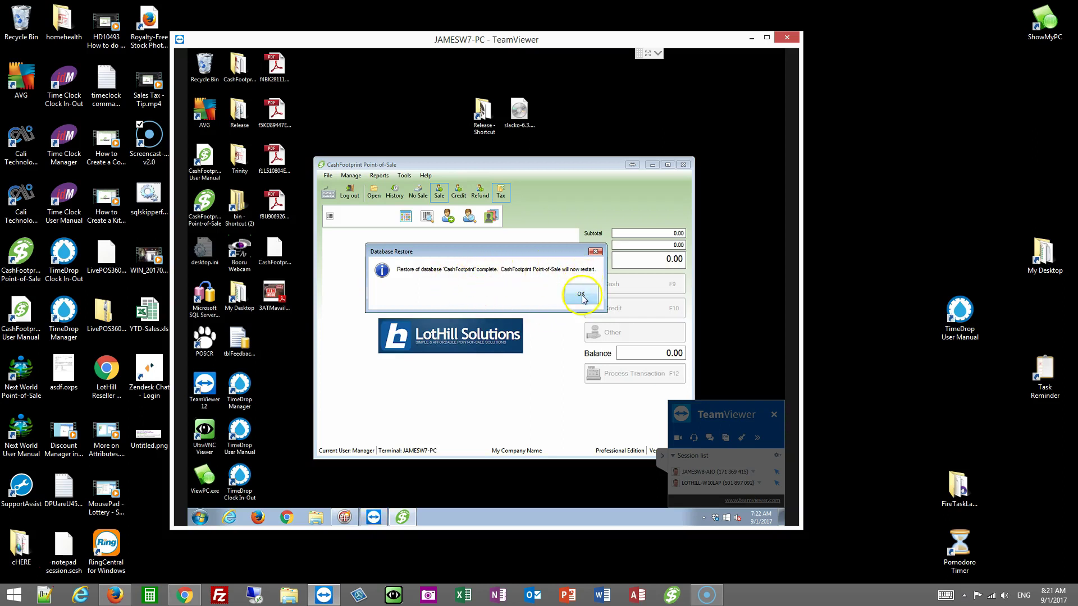
left_click(581, 293)
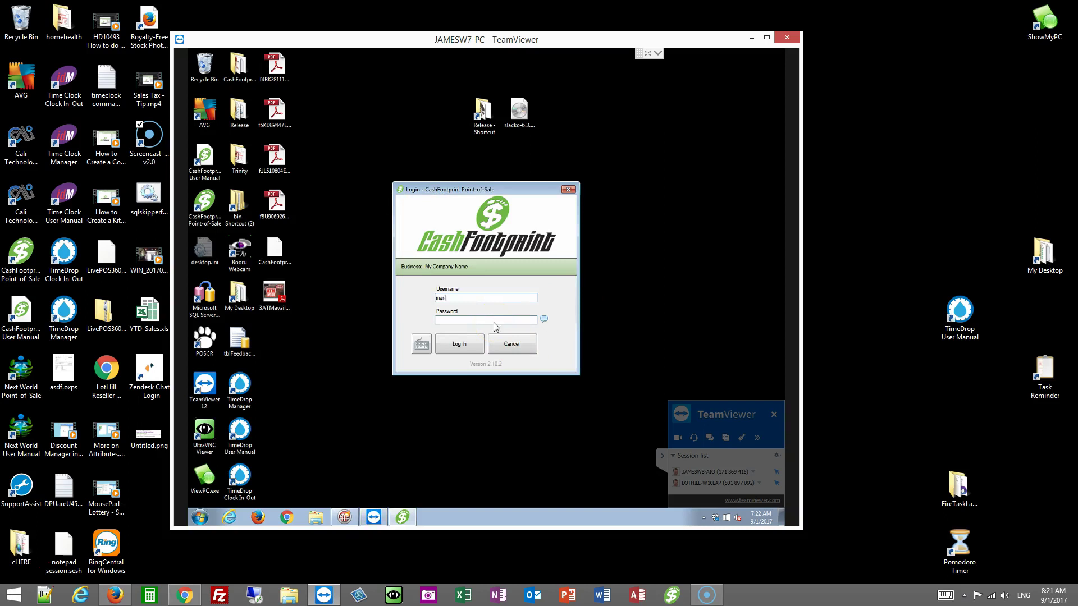
Step: Submit the manager login with the password field cleared, bringing up the license transfer prompt
left_click(495, 321)
type("********")
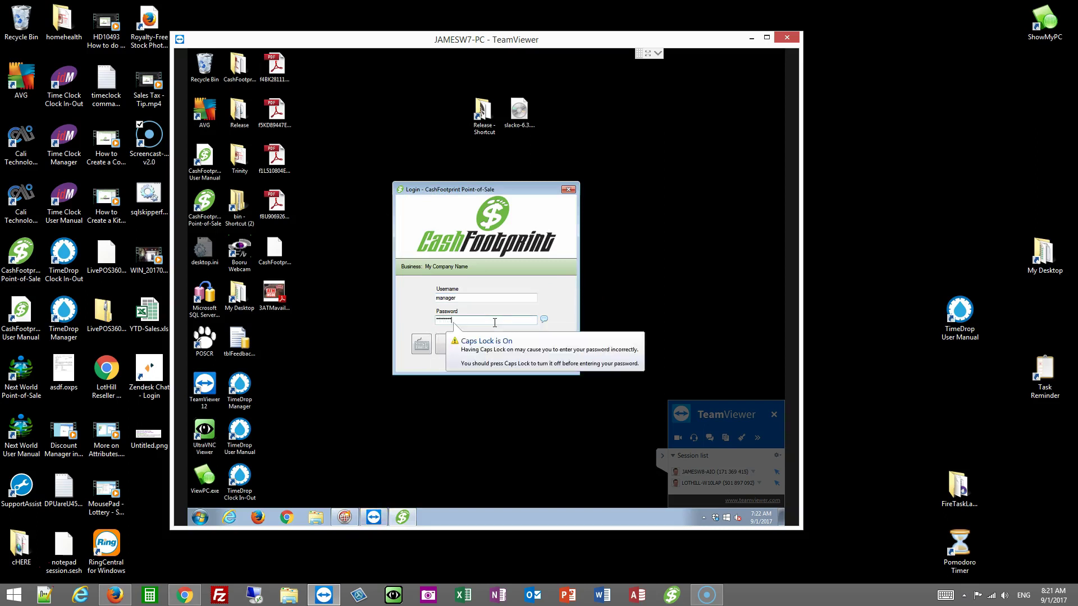
left_click_drag(488, 189, 491, 239)
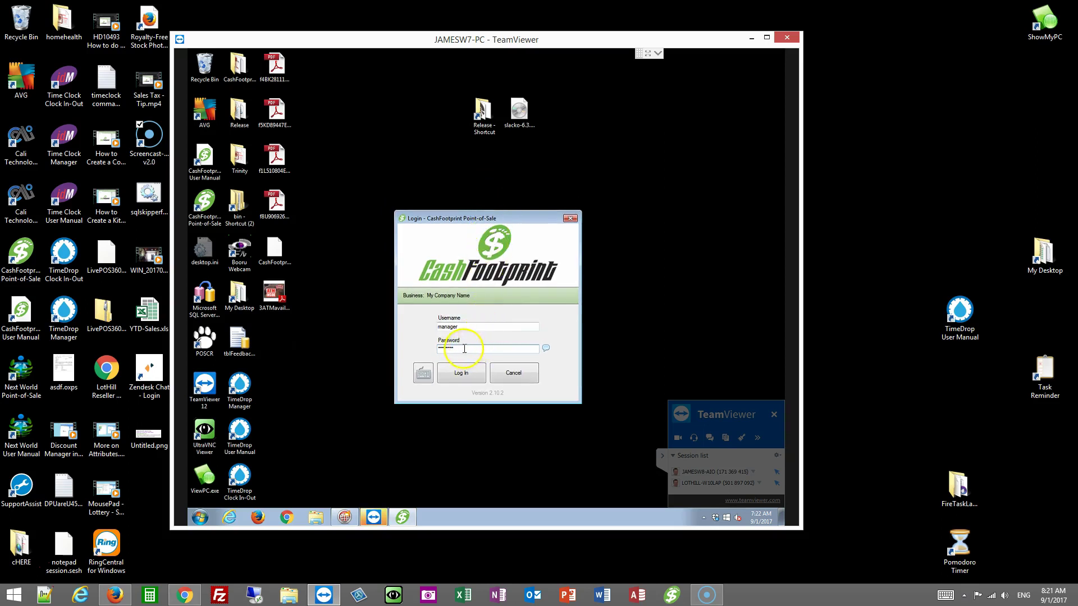
left_click_drag(469, 349, 385, 351)
key("BackSpace")
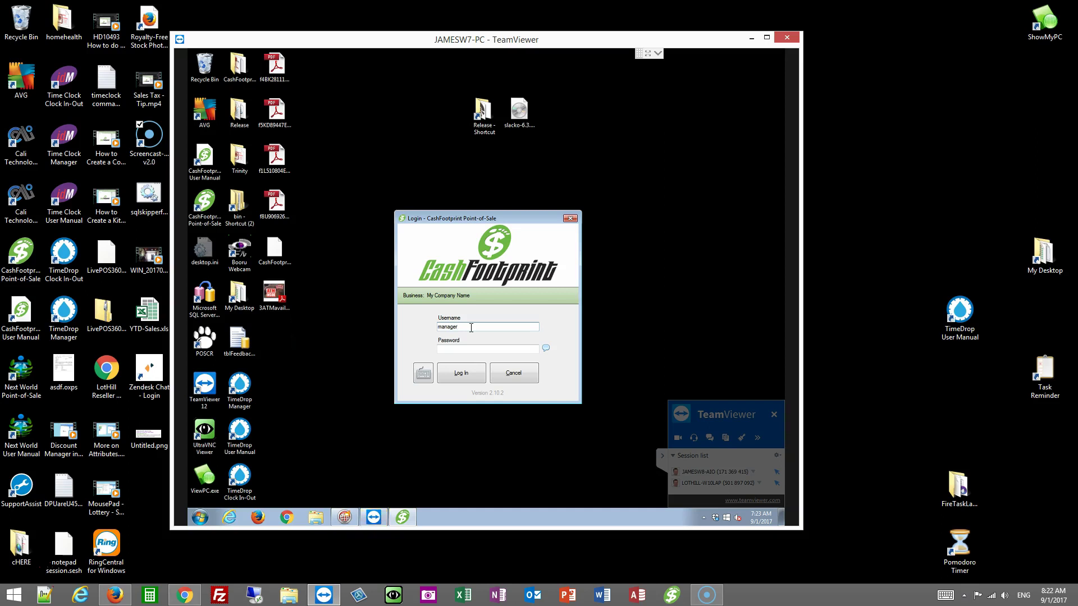
key("Return")
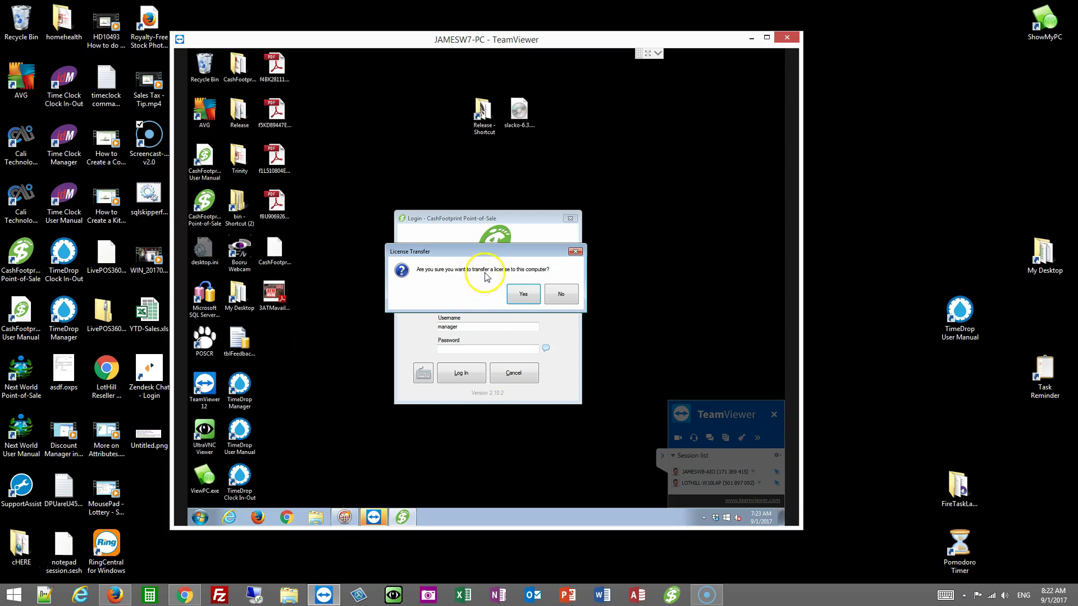
Step: Transfer the terminal license to this computer and log in as manager
left_click(516, 306)
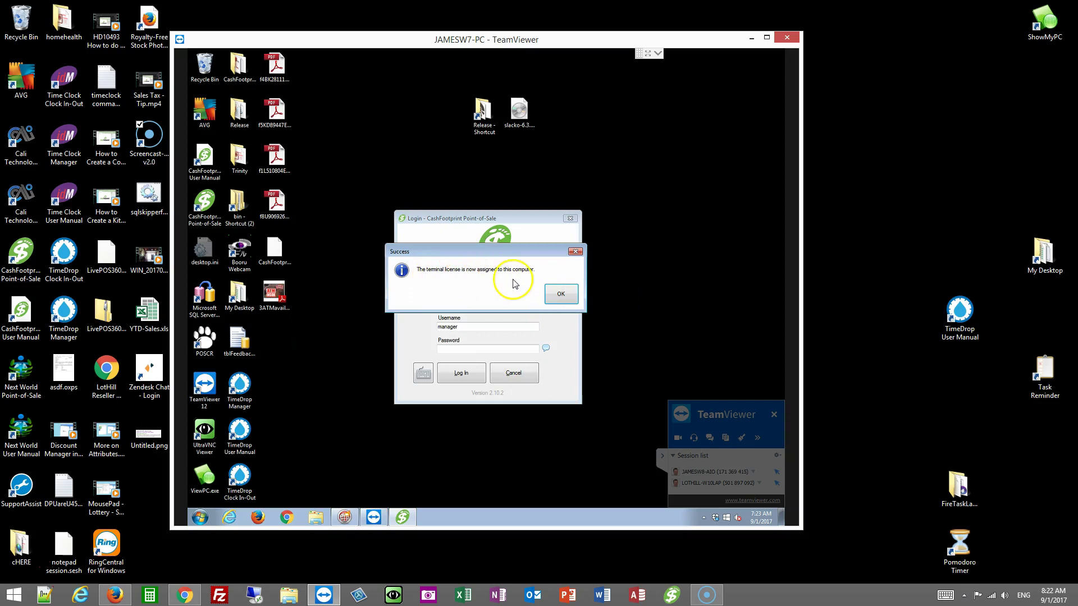
left_click(560, 293)
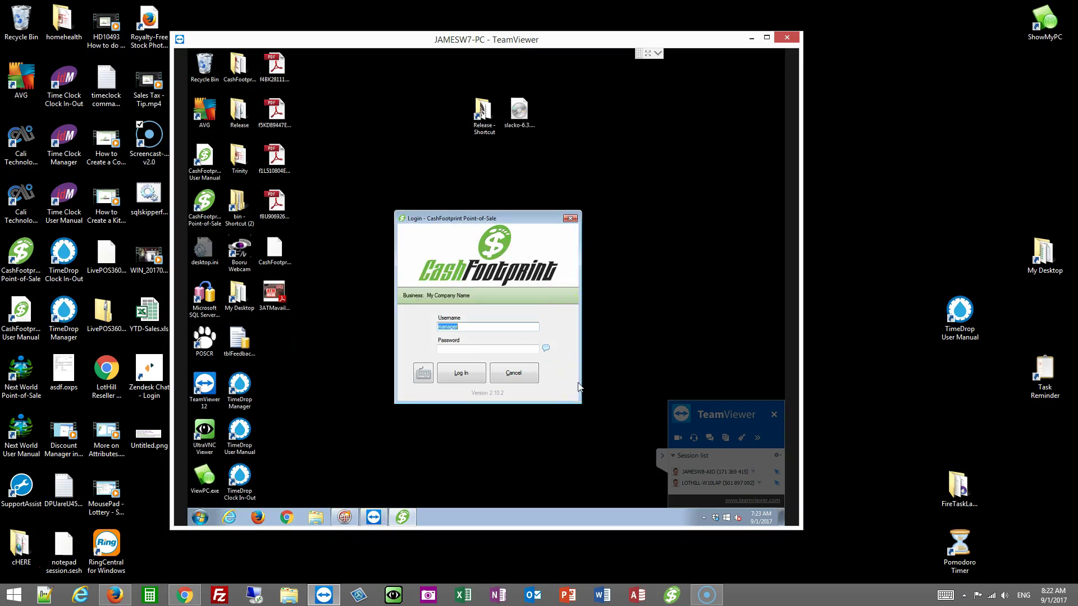
key("Tab")
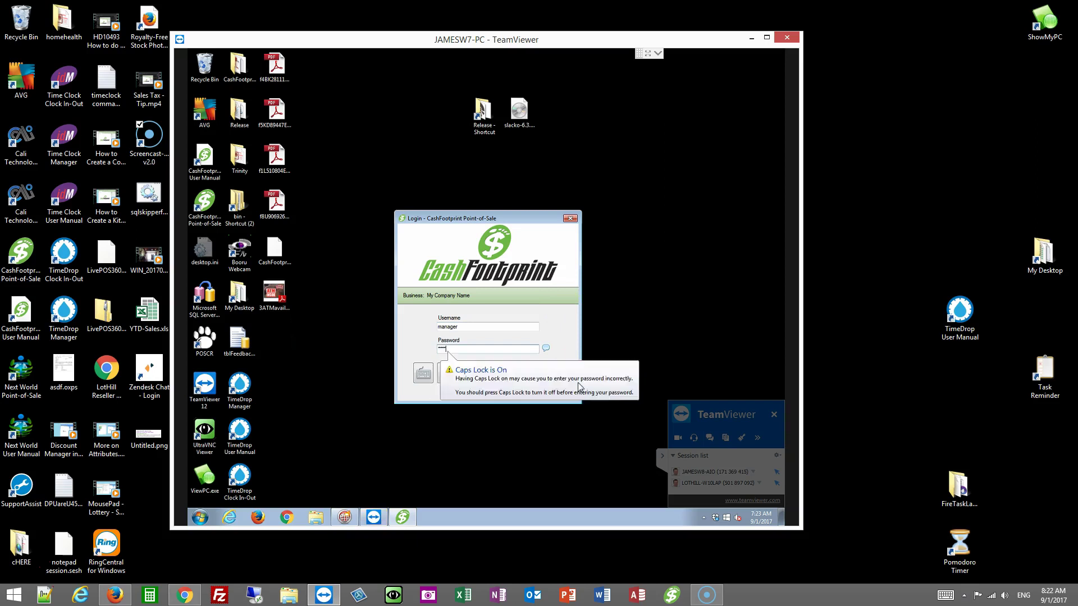
key("Return")
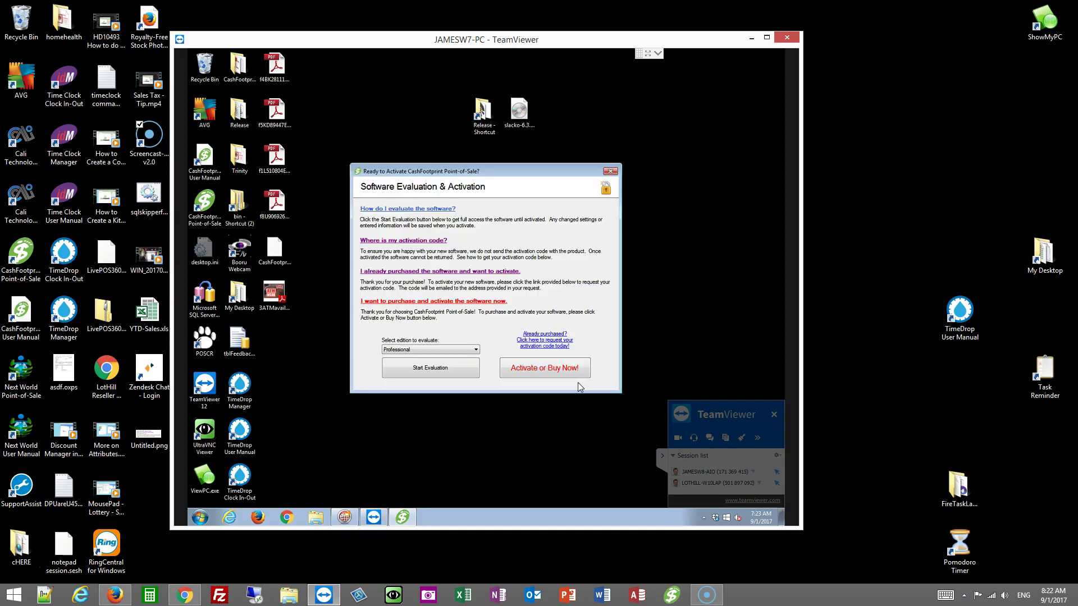
Step: Start the evaluation to reach the main sales screen
left_click(475, 368)
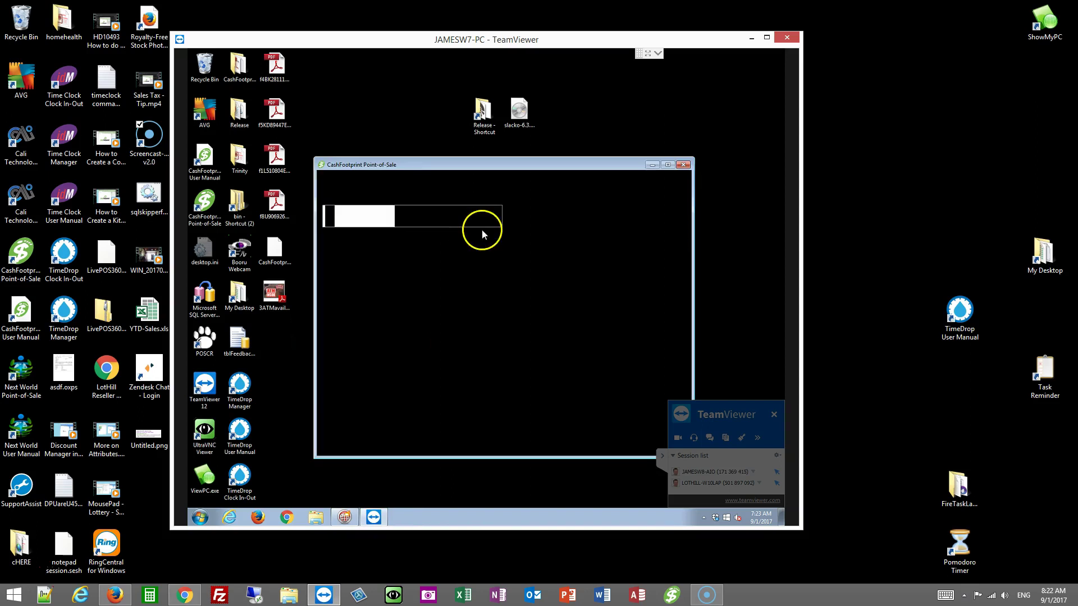
left_click_drag(573, 166, 561, 159)
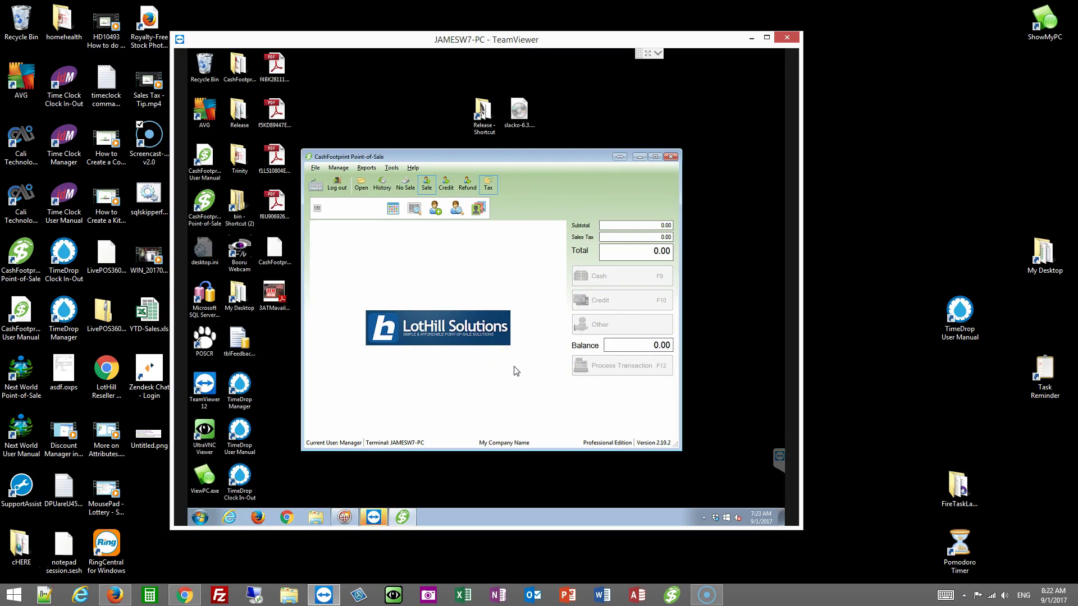
left_click(392, 167)
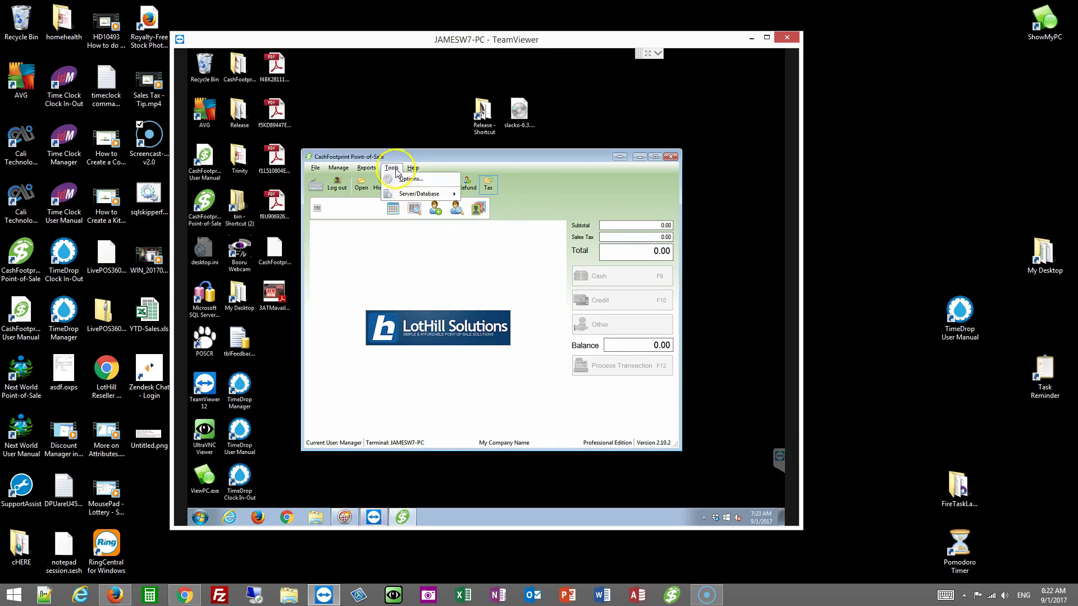
key("Escape")
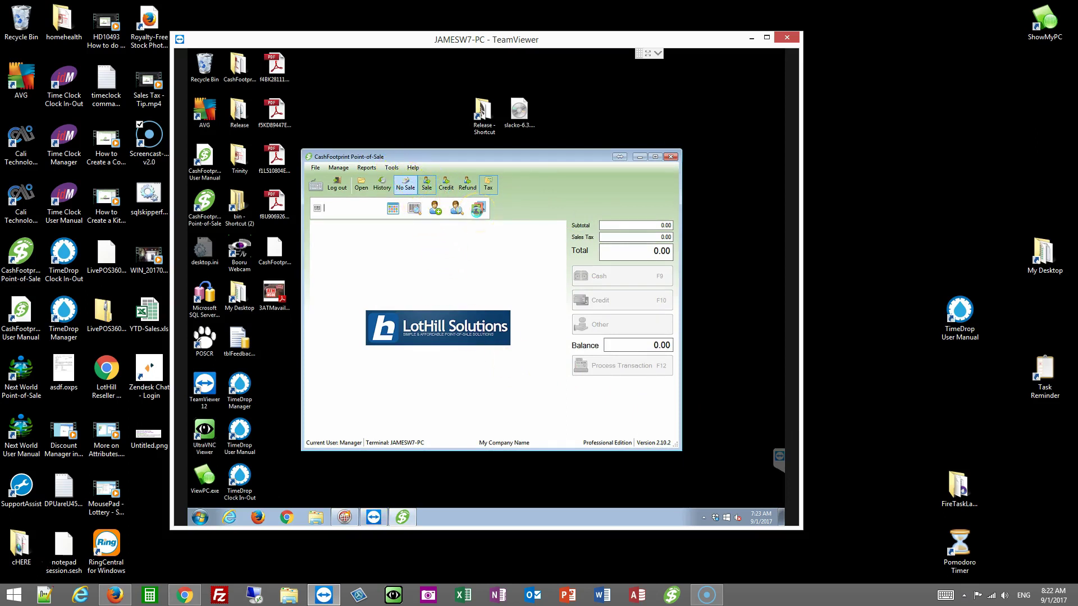
Step: In Options > Terminal, keep grid font size 12 and the largest line white-space
left_click(478, 210)
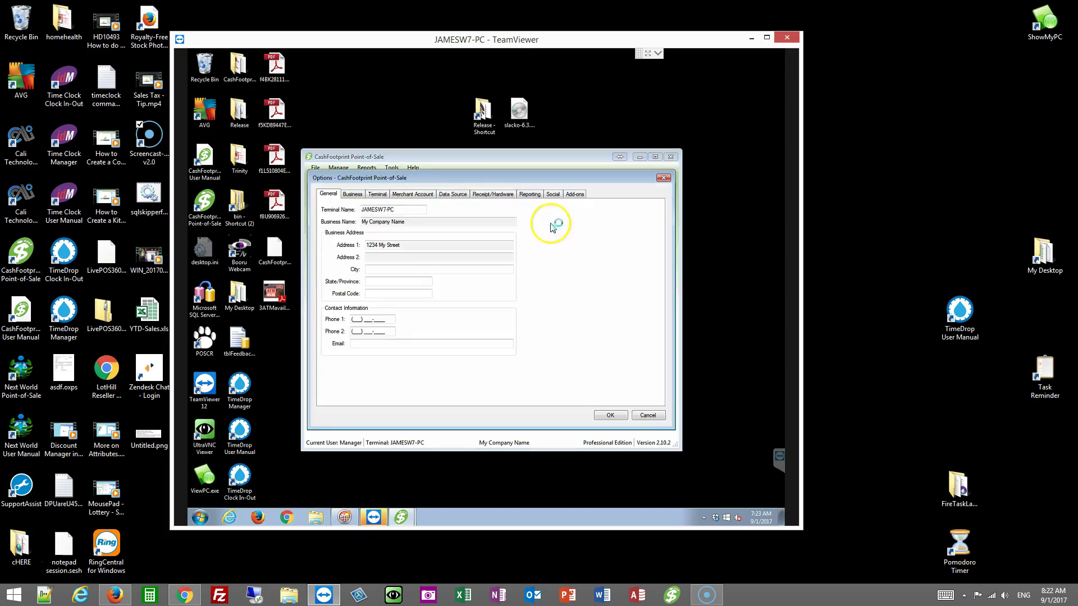
left_click(377, 193)
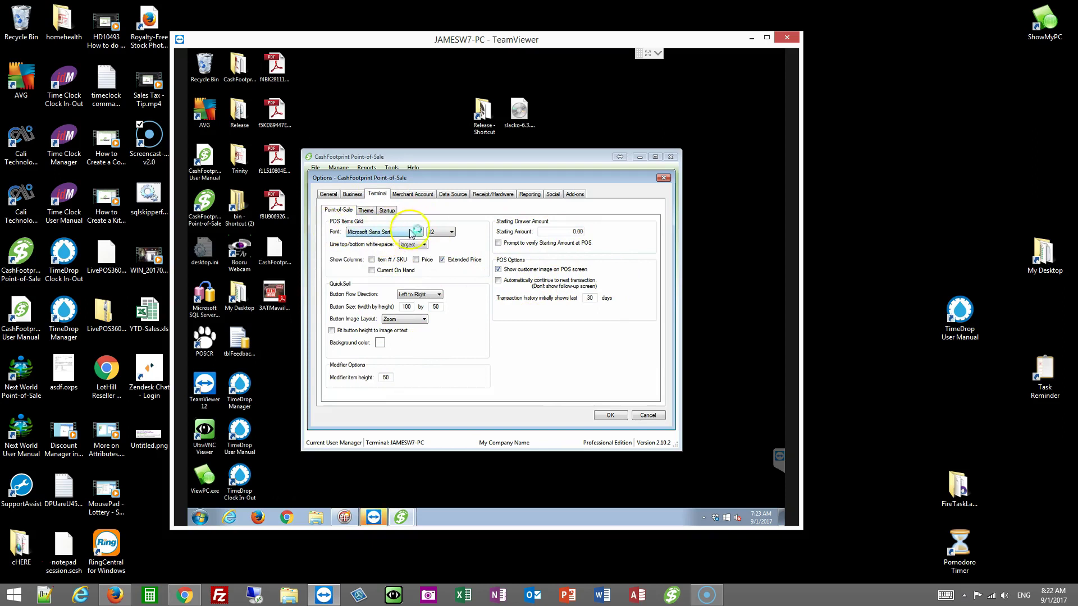
left_click(443, 231)
left_click(474, 242)
left_click(421, 244)
left_click(415, 244)
left_click(415, 245)
left_click(494, 246)
Step: View the Terminal theme: LotHill listing-frame .png background image and #AECC9D fade color
left_click_drag(531, 177, 616, 171)
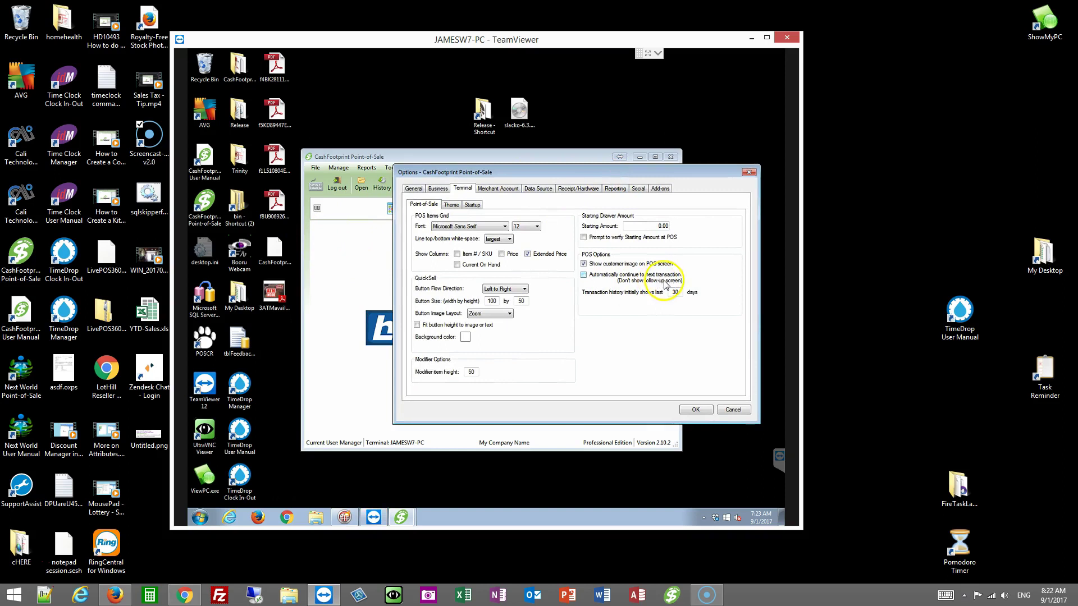
left_click(451, 204)
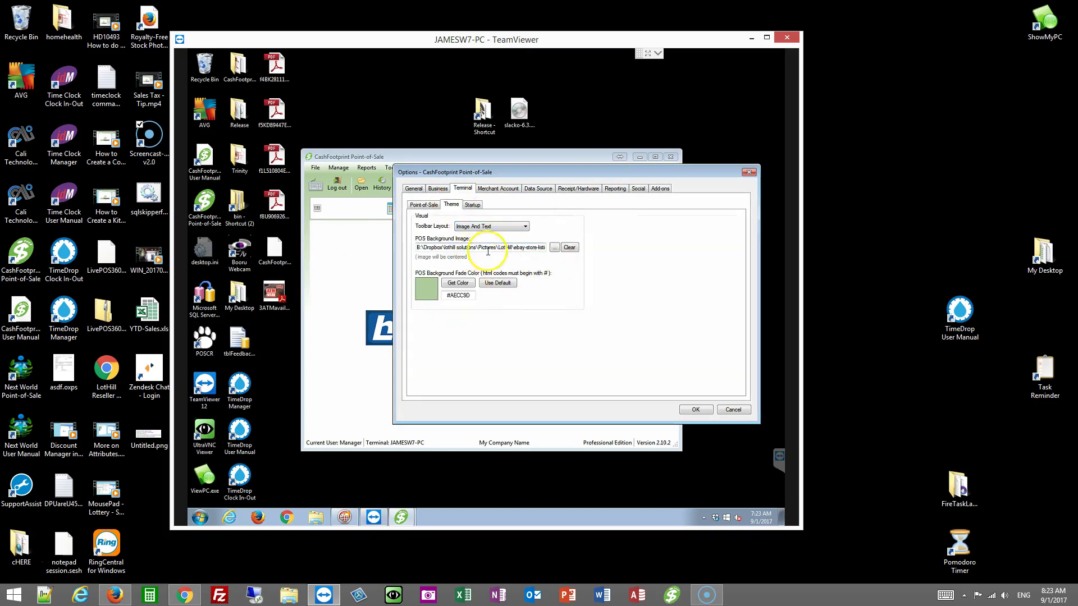
left_click(472, 205)
left_click(451, 204)
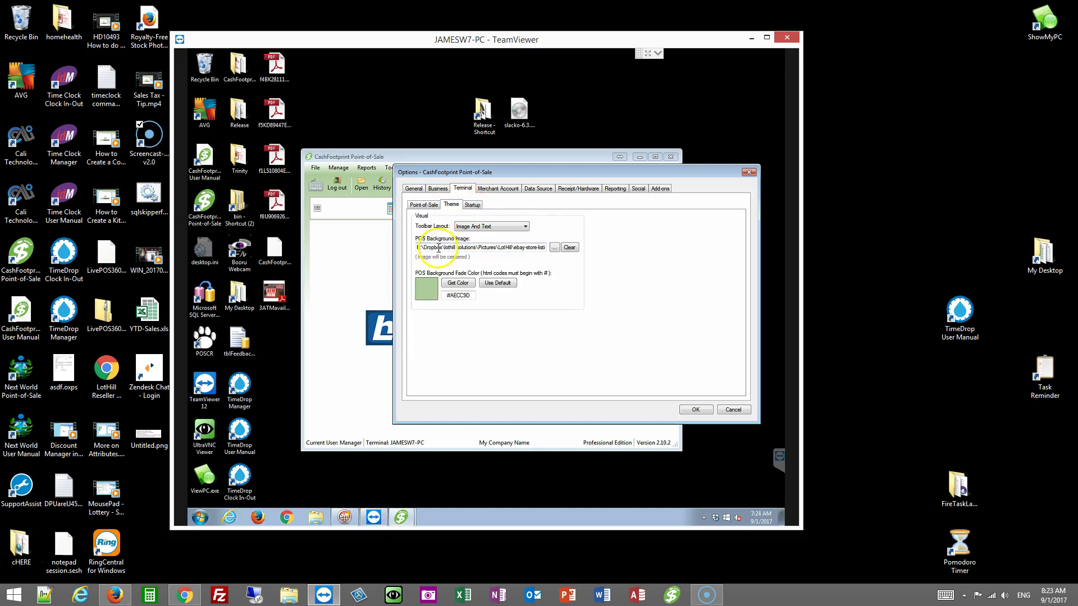
left_click_drag(418, 247, 559, 233)
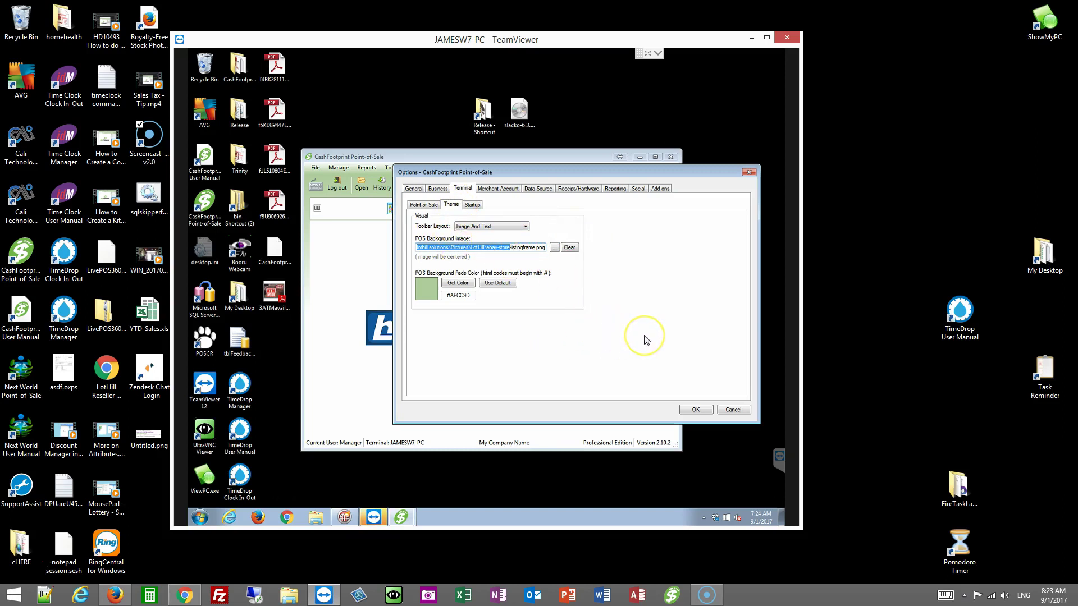
Step: Keep Microsoft XPS Document Writer as default report printer, then return to Receipt/Hardware settings
left_click(579, 188)
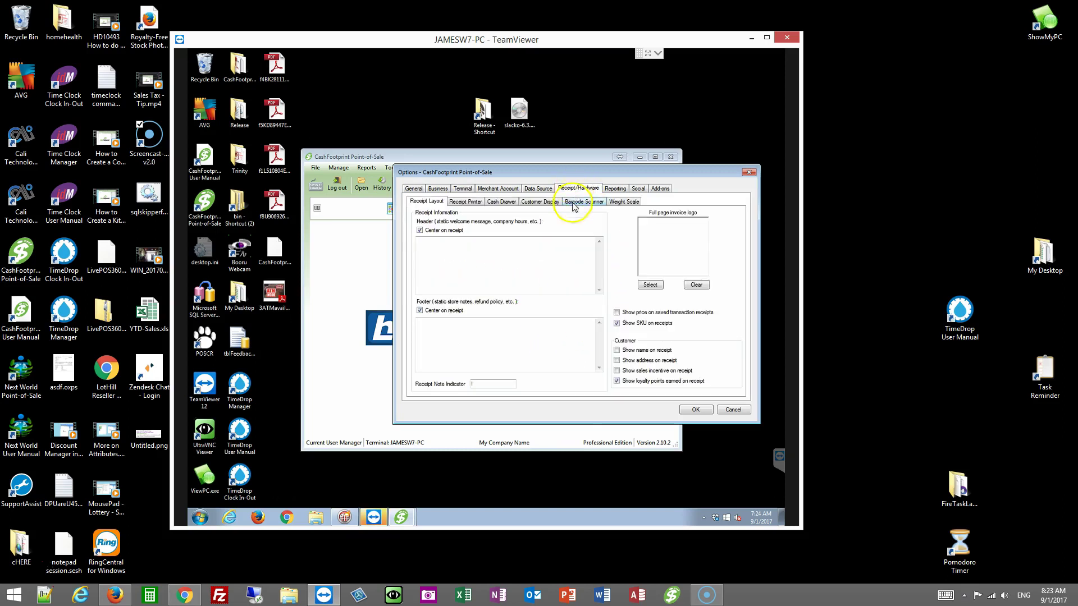
left_click(470, 202)
left_click(616, 189)
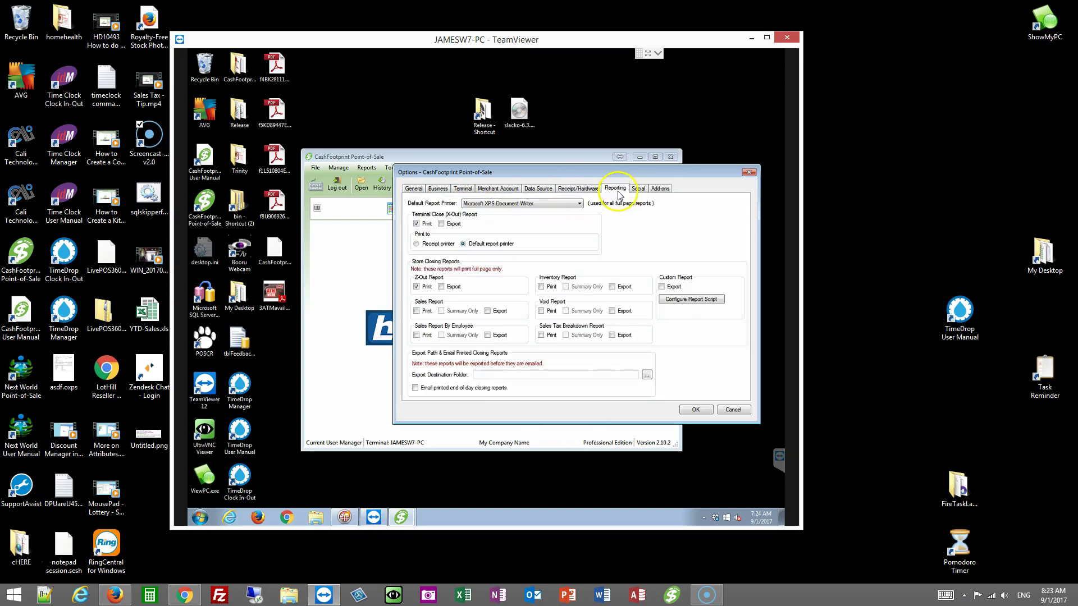
left_click(516, 204)
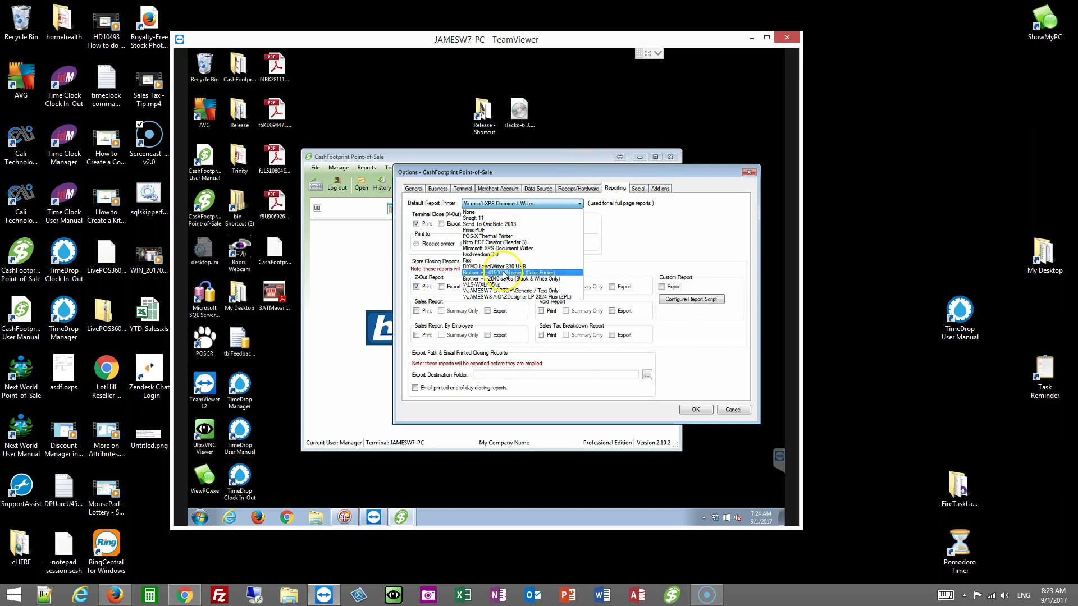
left_click(661, 220)
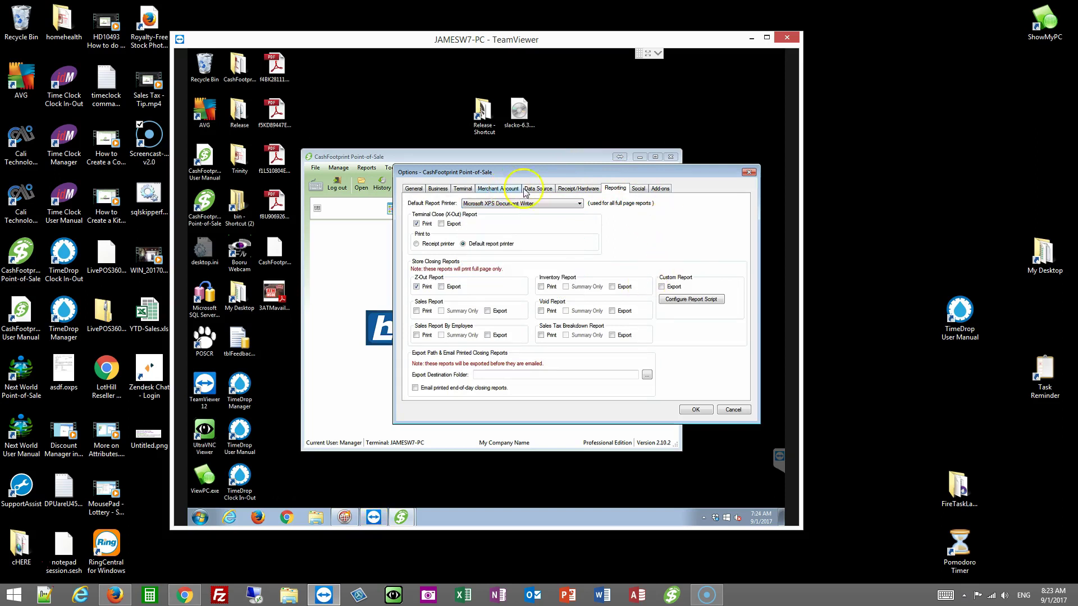
left_click(568, 189)
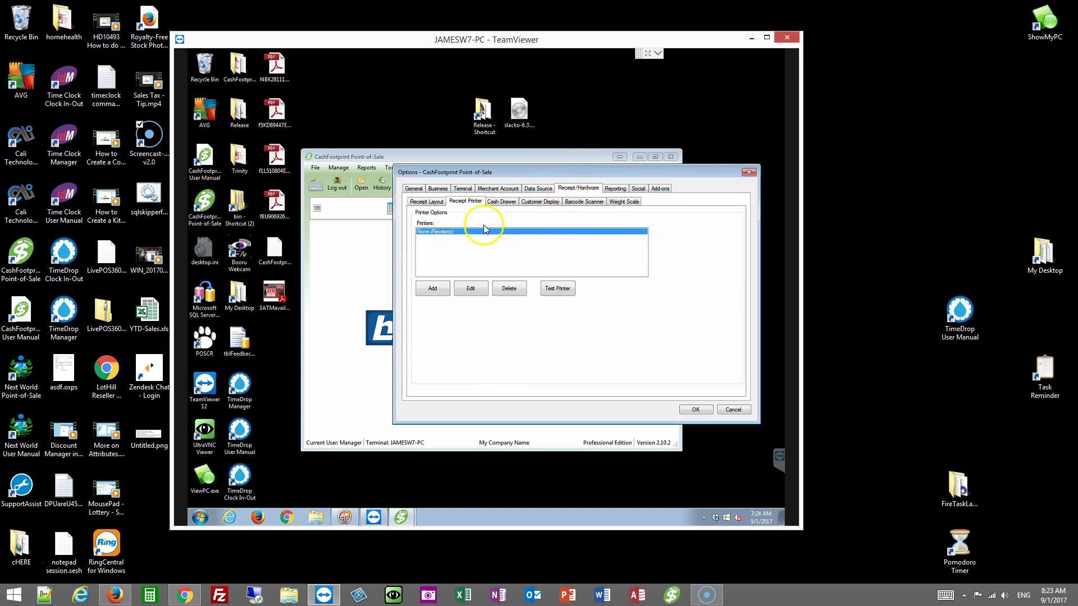
Step: Try POS-X Thermal Printer with FontA1x1 for receipts, cancel, then view the Cash Drawer settings
left_click(472, 288)
left_click(540, 231)
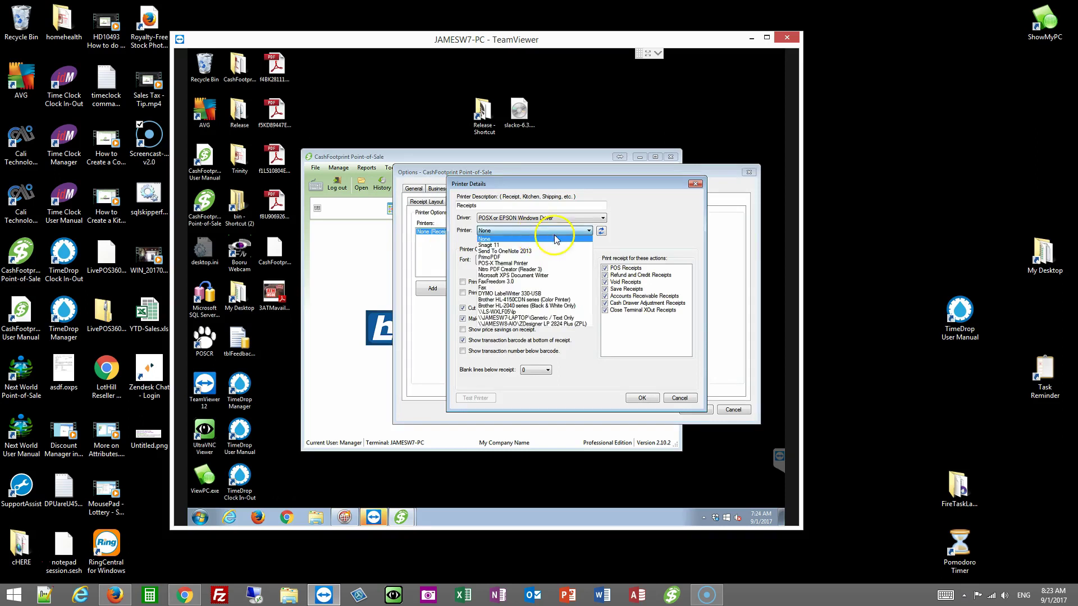
left_click(522, 263)
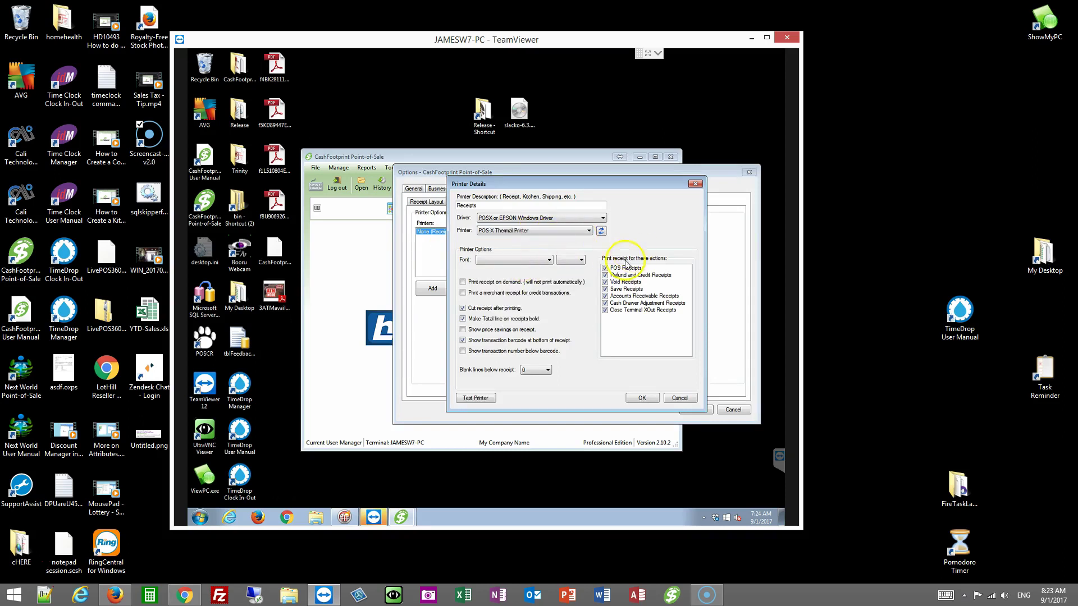
left_click(525, 262)
scroll(509, 317, "down", 5)
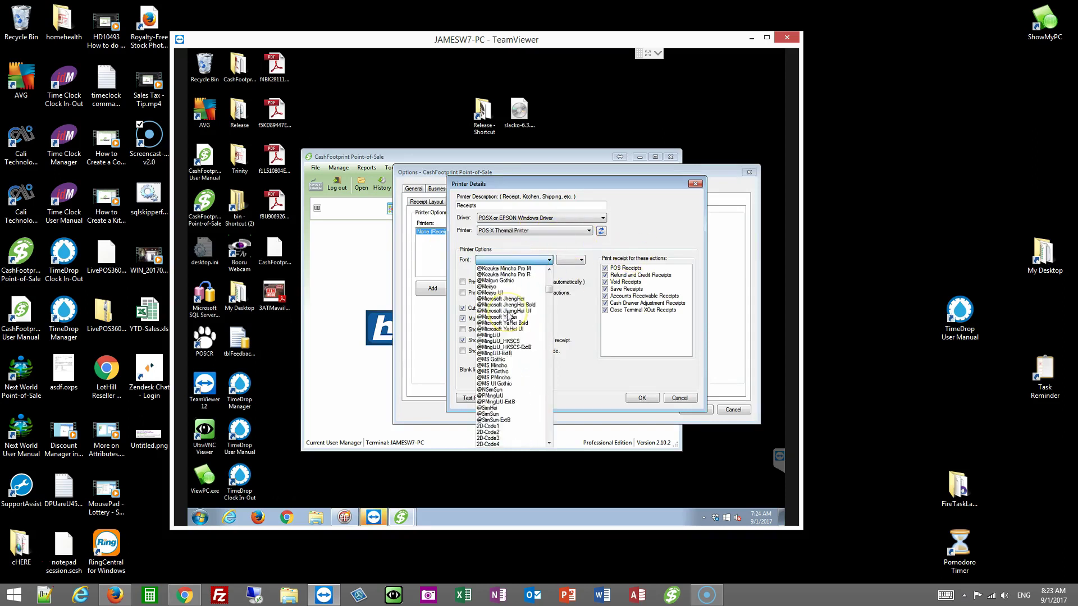
scroll(509, 317, "down", 20)
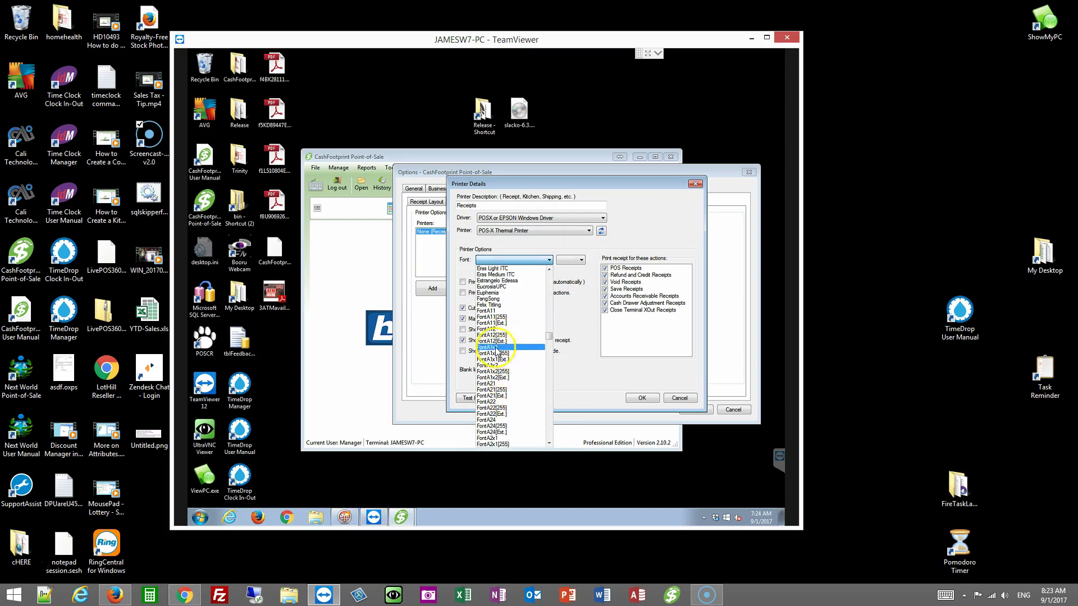
left_click(492, 347)
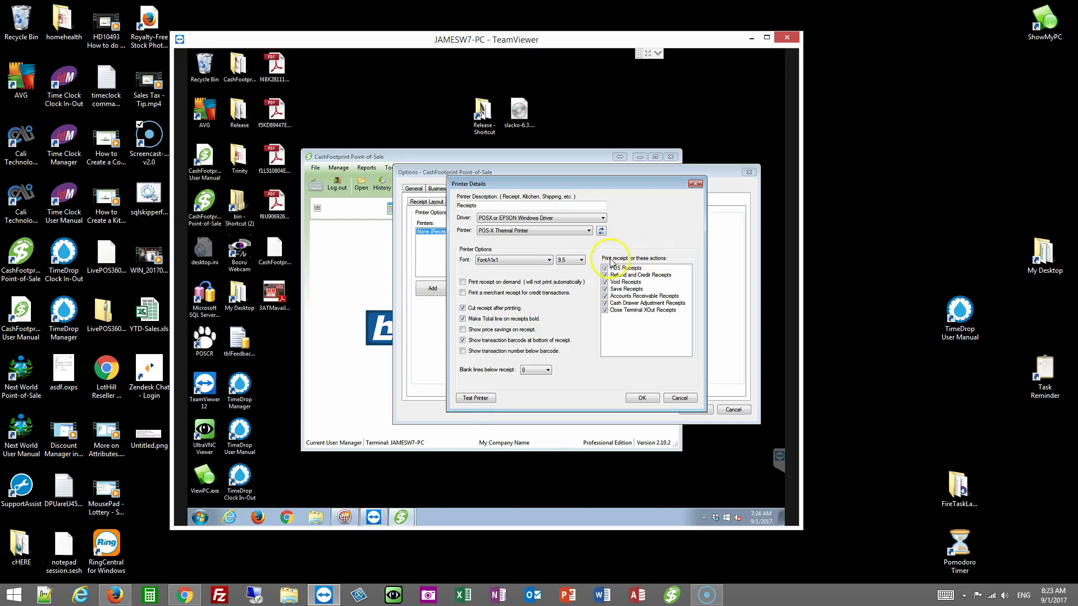
left_click(683, 398)
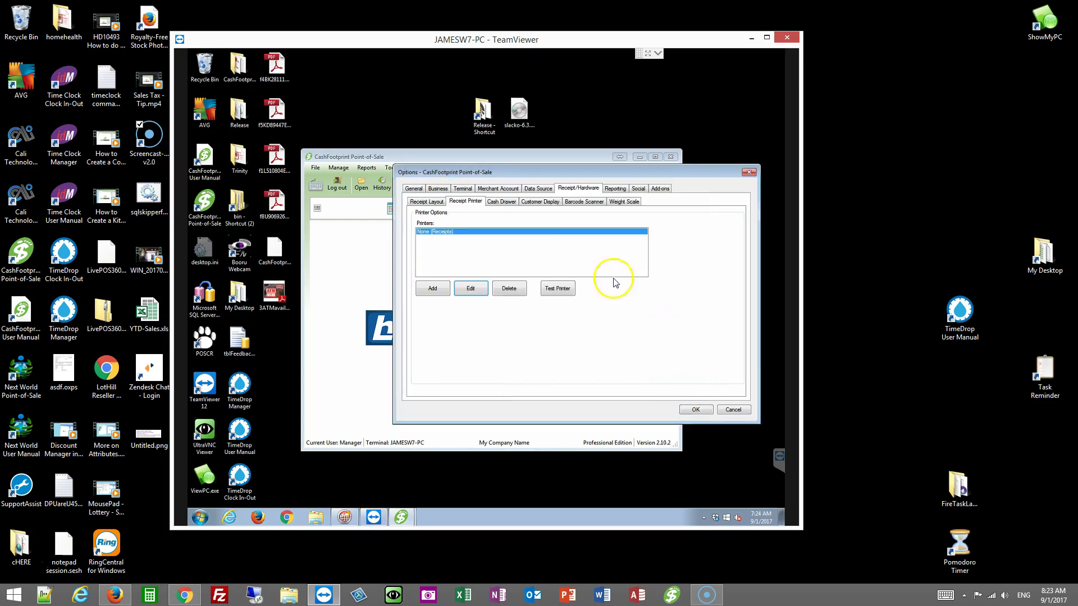
left_click(501, 202)
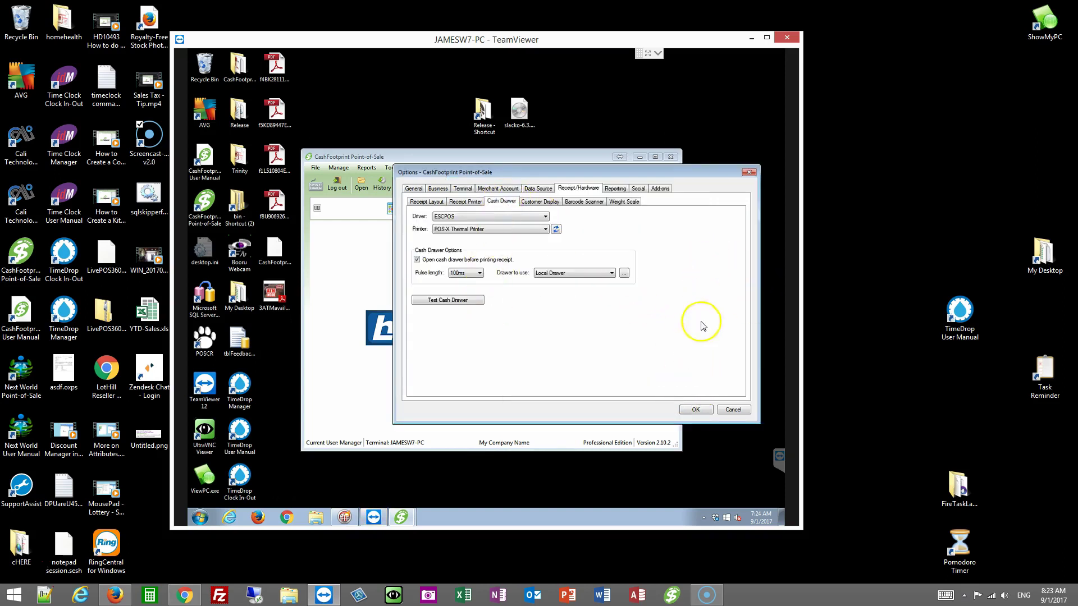